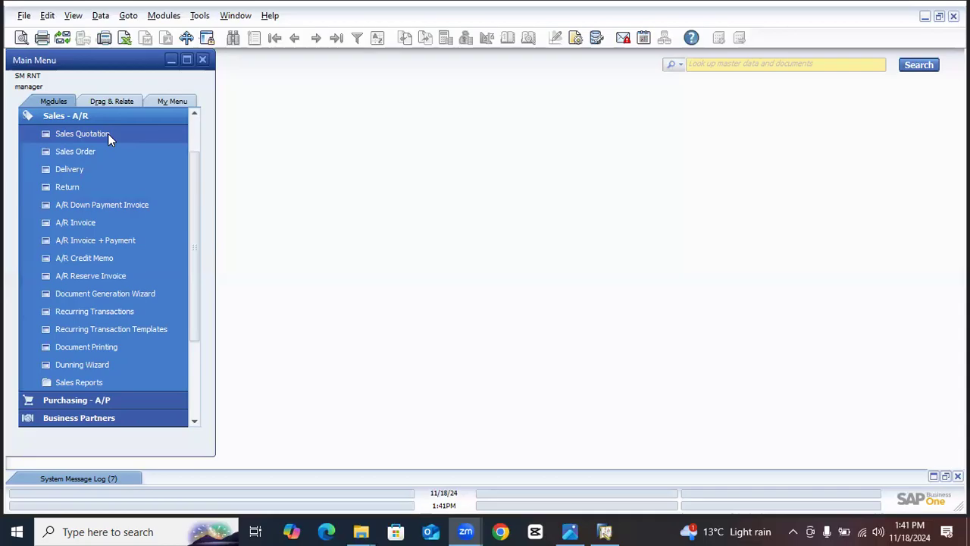
- Start a new sales quotation and choose SM Test C421 from the business partner list as its customer
click(108, 134)
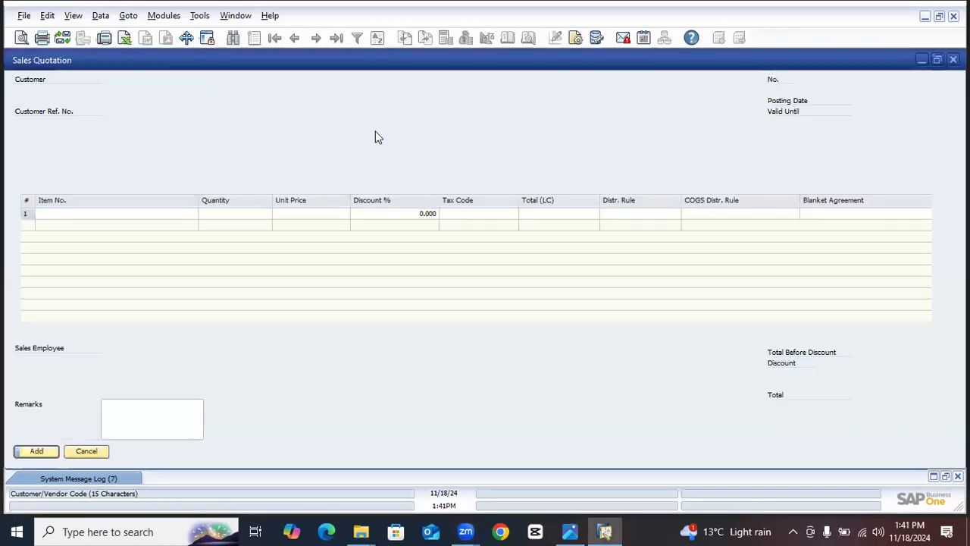
click(201, 79)
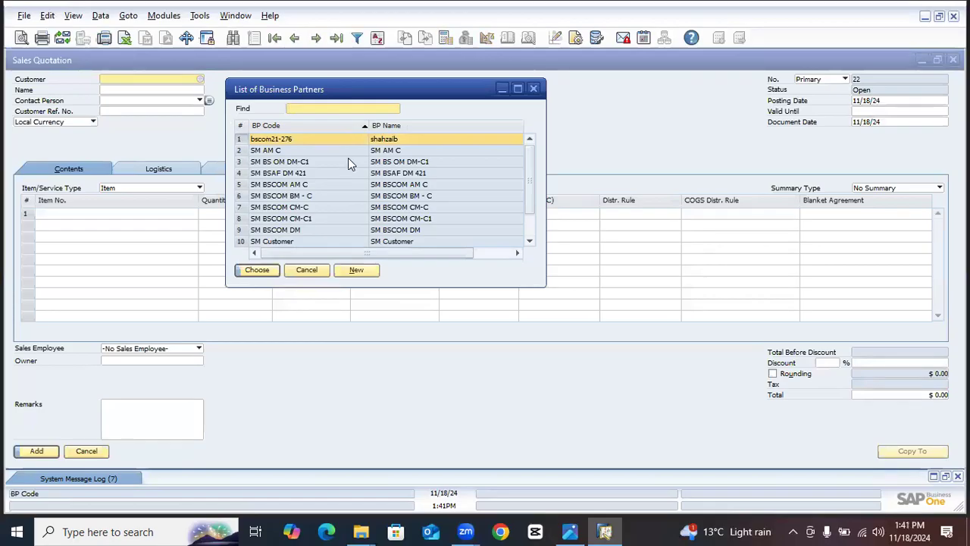
text(sm)
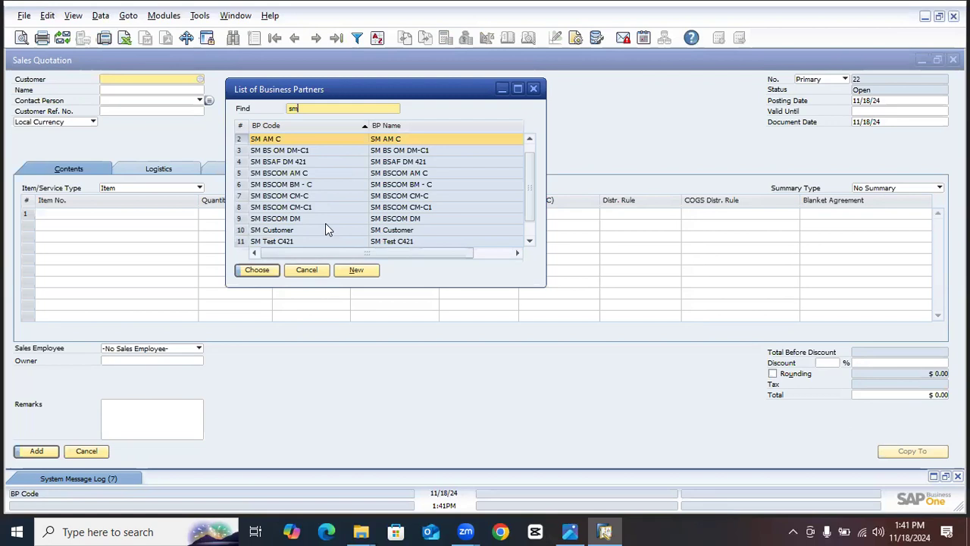
scroll(307, 225, down, 2)
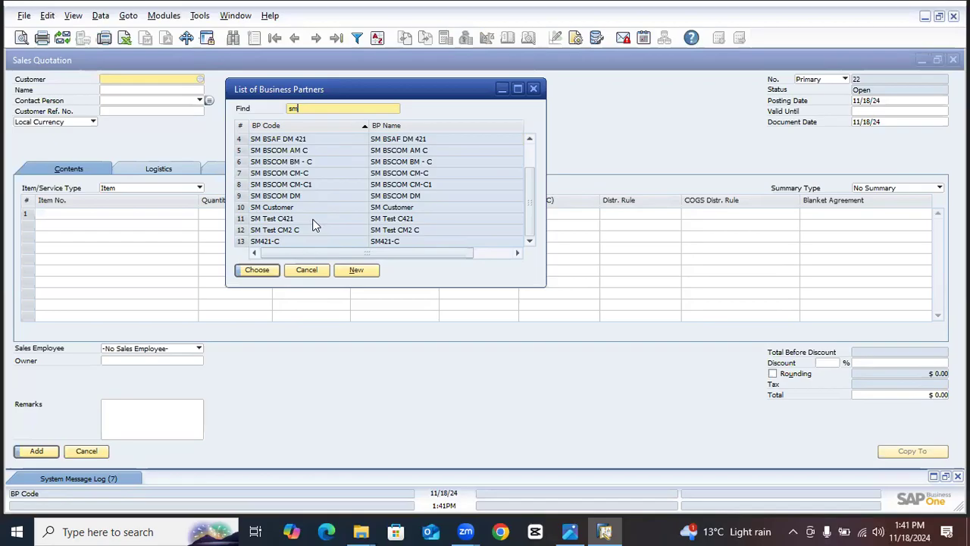
double_click(312, 220)
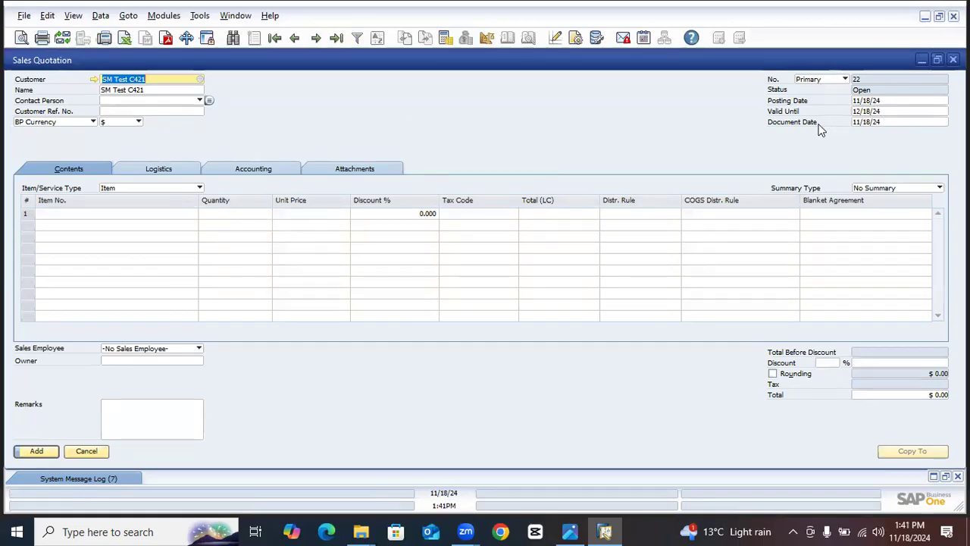
- Set the quotation's Valid Until date to 11/18/24
click(882, 103)
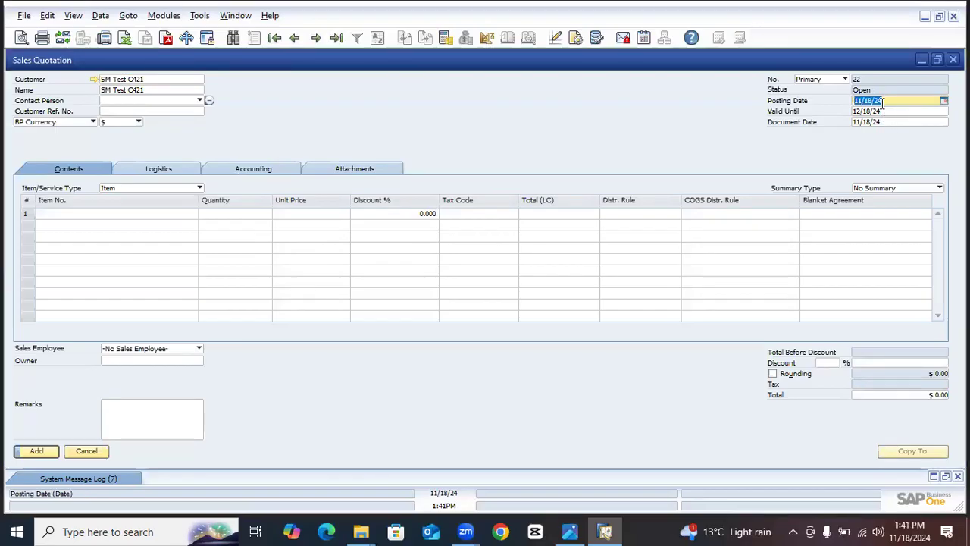
click(882, 112)
text(11/18/24)
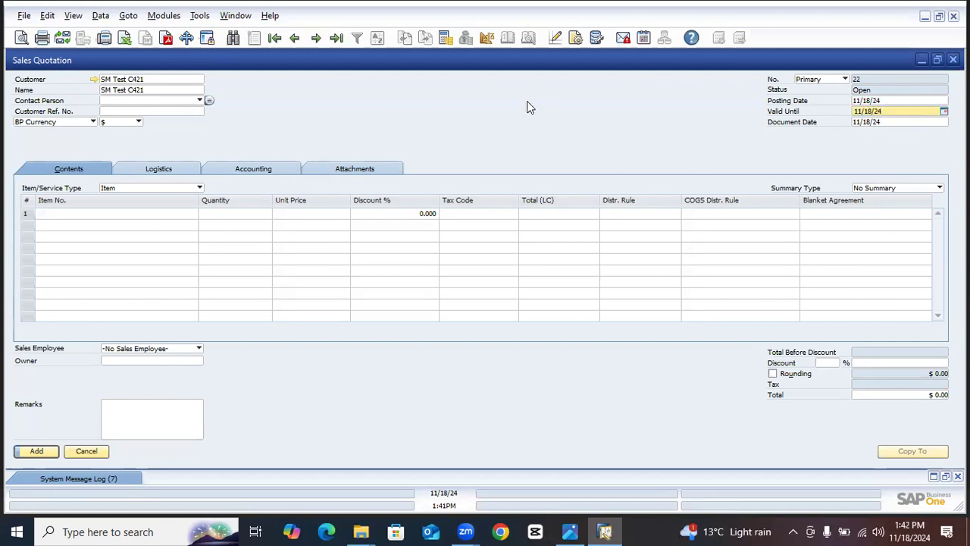
key(Tab)
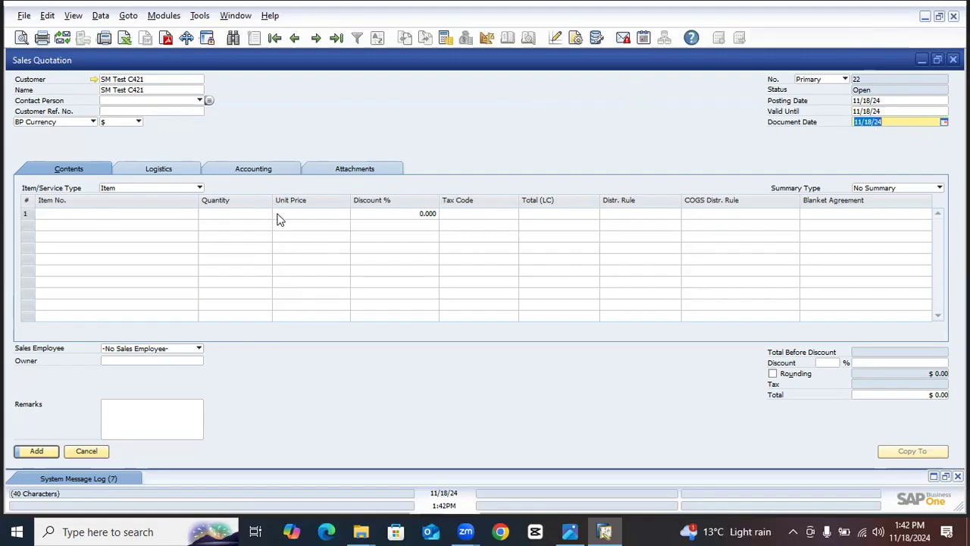
- Look up the items and add SM Training Dell to the first row of the quotation
click(190, 215)
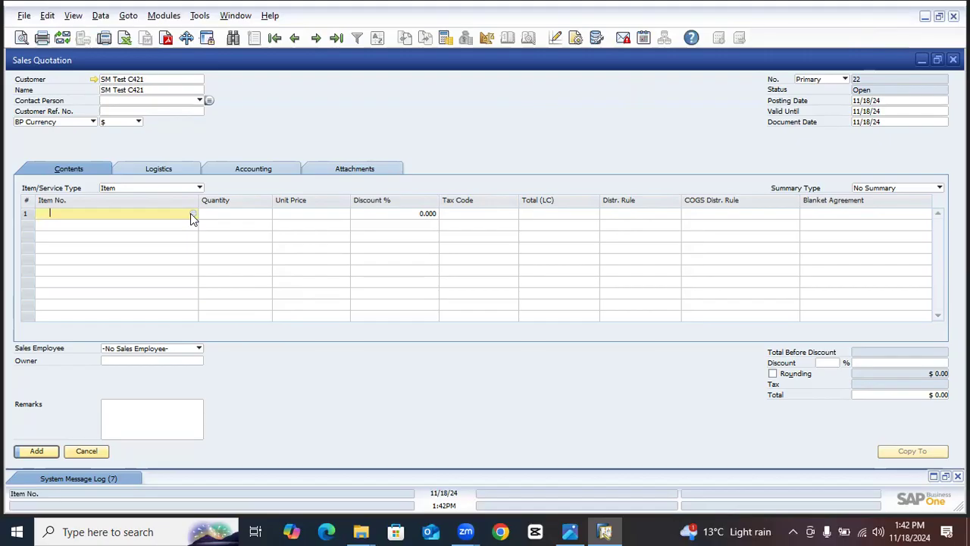
click(190, 213)
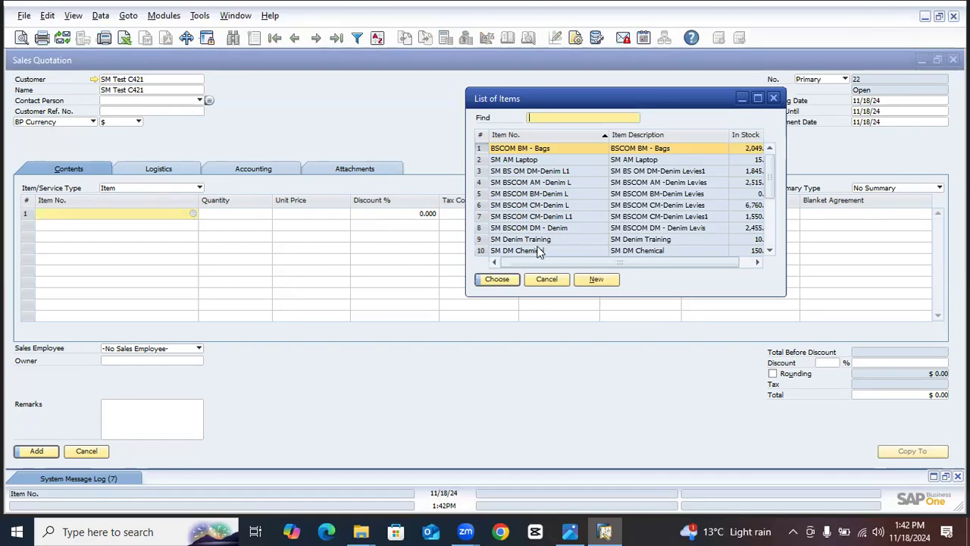
scroll(551, 233, down, 1)
scroll(558, 250, down, 3)
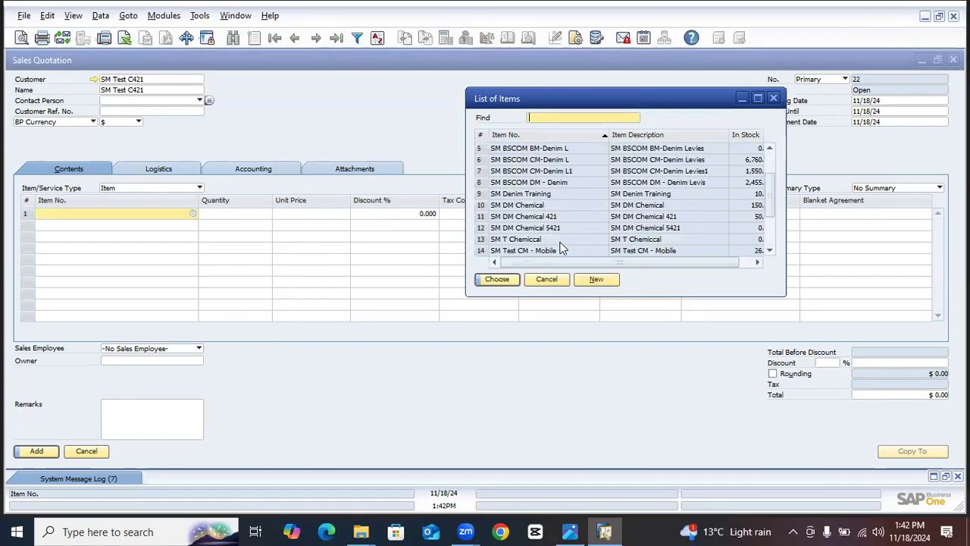
scroll(561, 246, up, 5)
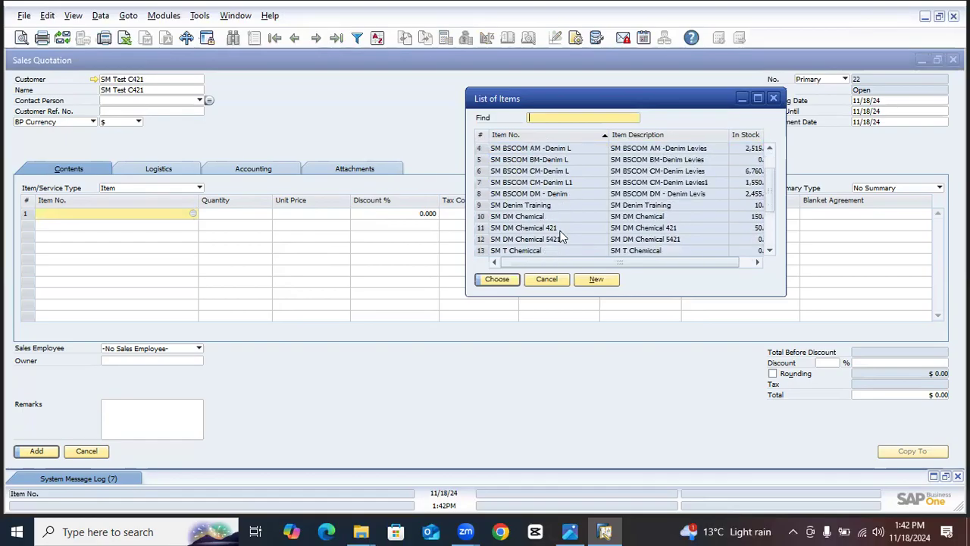
text(sm tr)
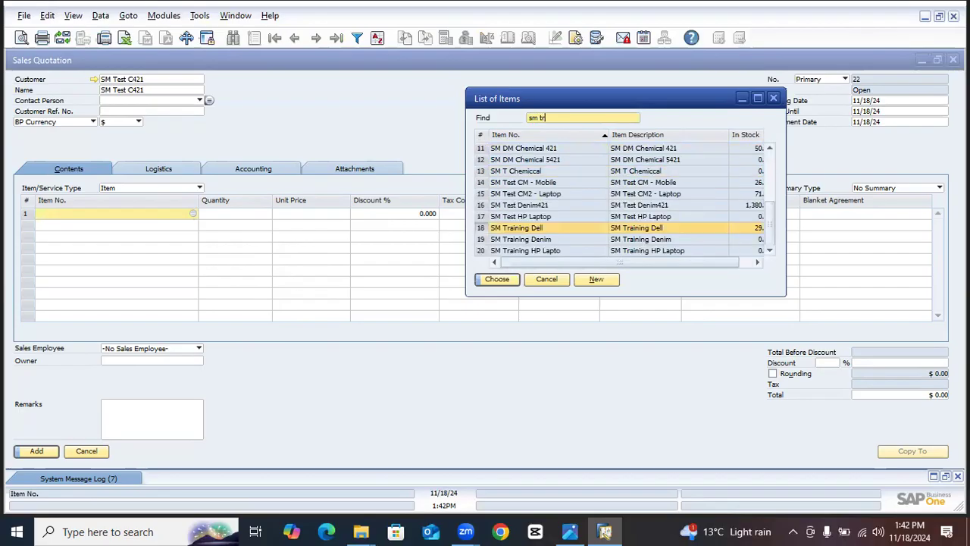
double_click(543, 229)
- Set the SM Training Dell row to quantity 15, unit price $95,000 and a 2% discount
click(251, 216)
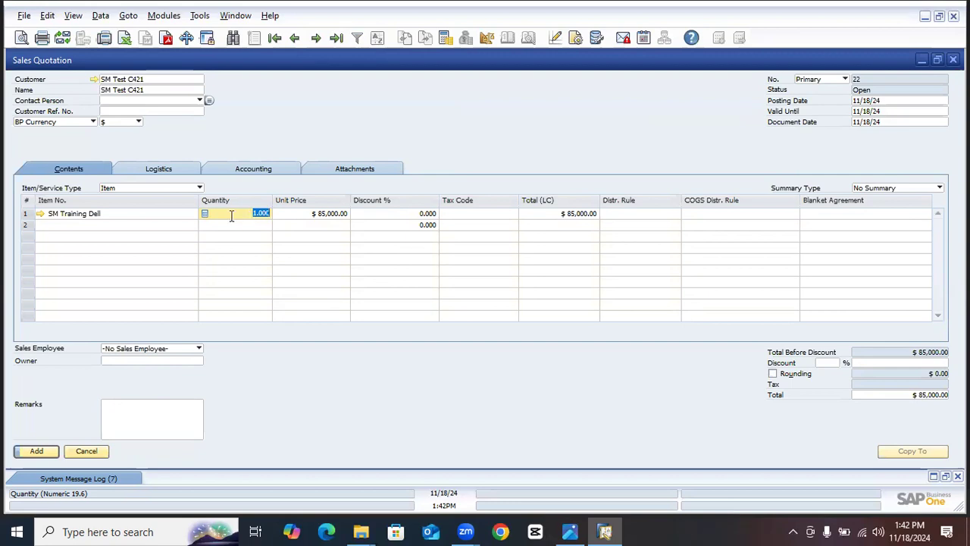
text(15)
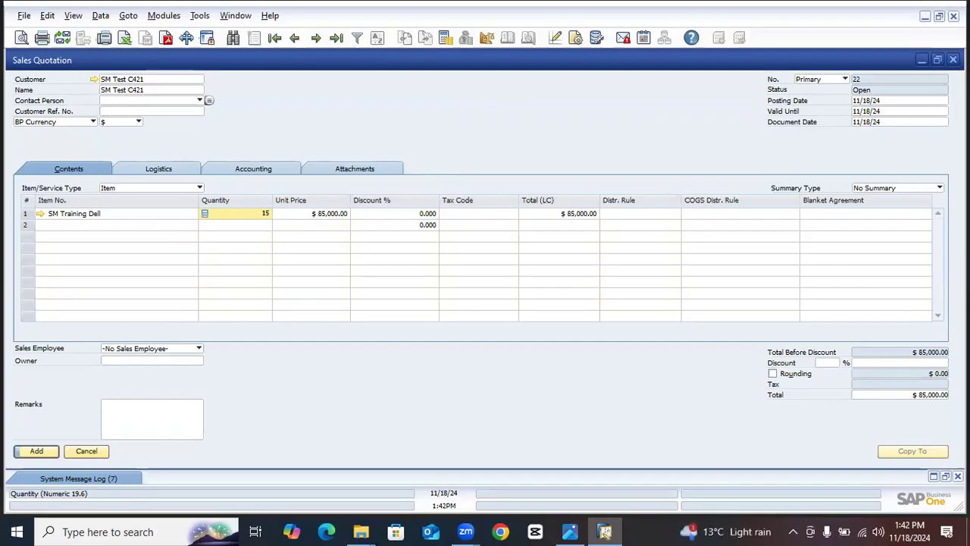
key(Tab)
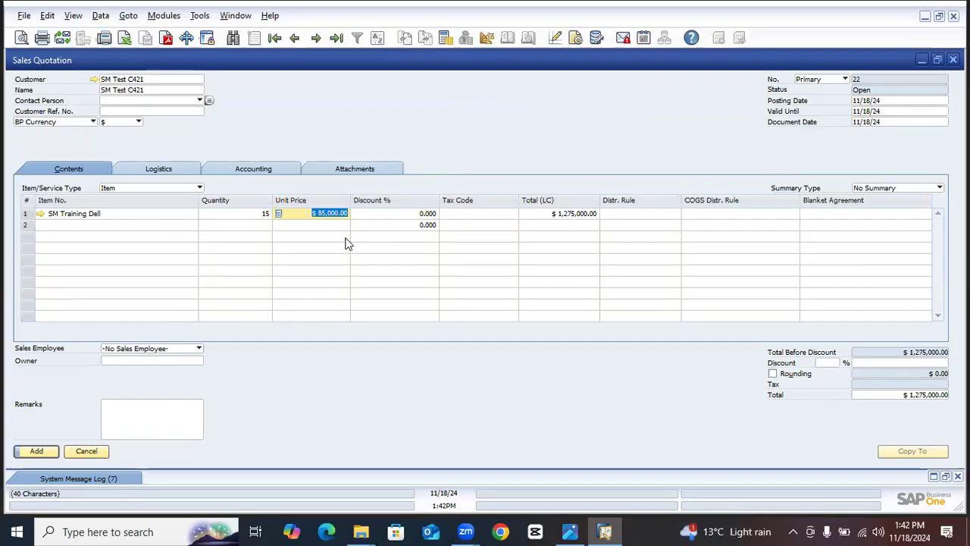
text($)
text(5000)
click(424, 213)
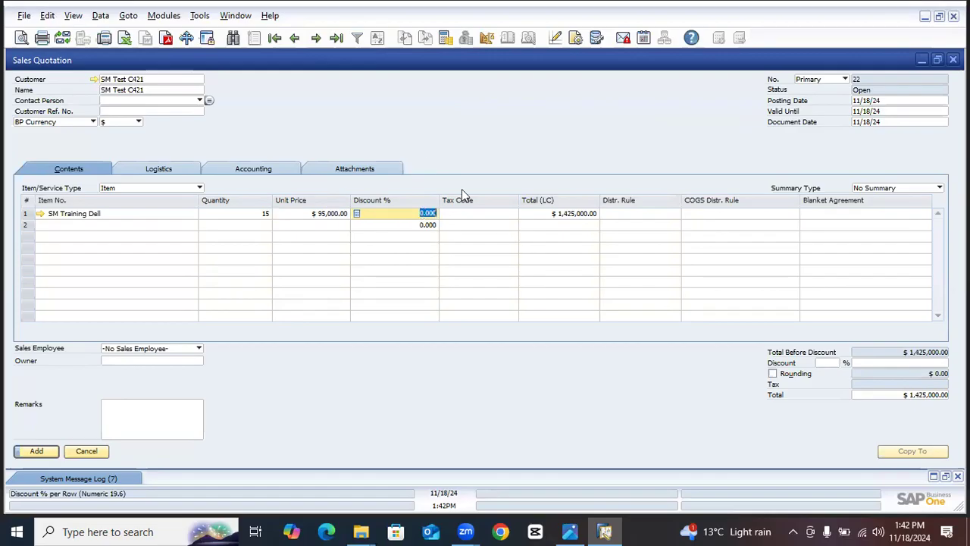
text(2)
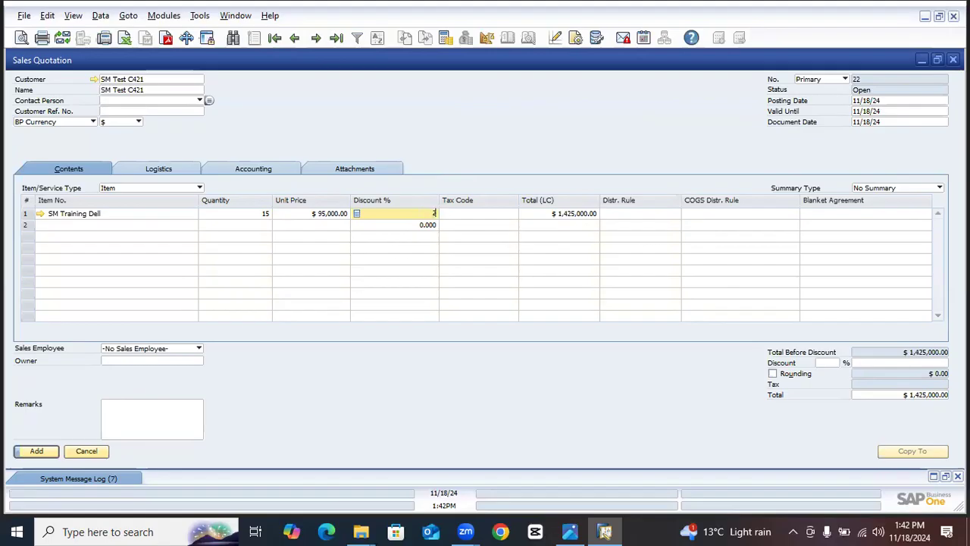
- Assign sales tax code 18 to the SM Training Dell row
click(476, 214)
click(517, 213)
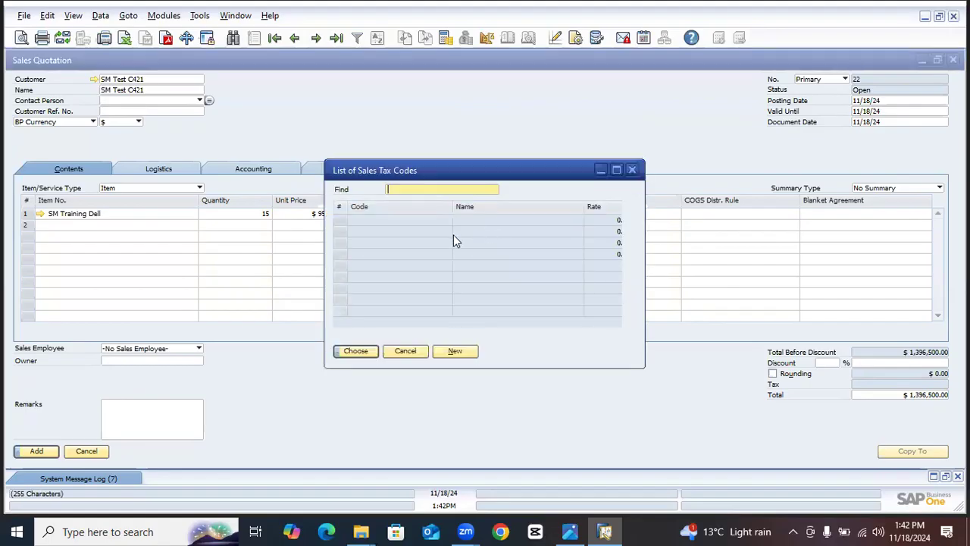
double_click(370, 242)
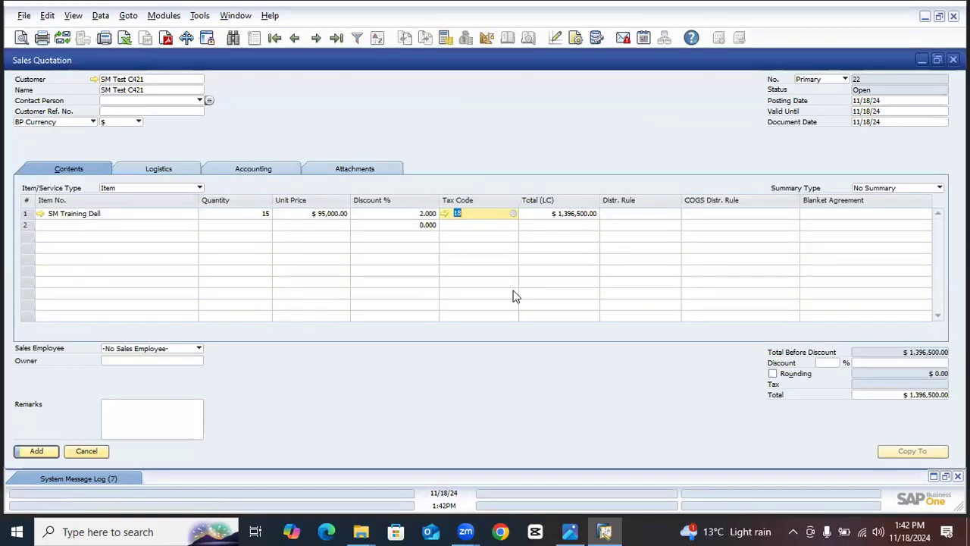
click(645, 216)
click(673, 214)
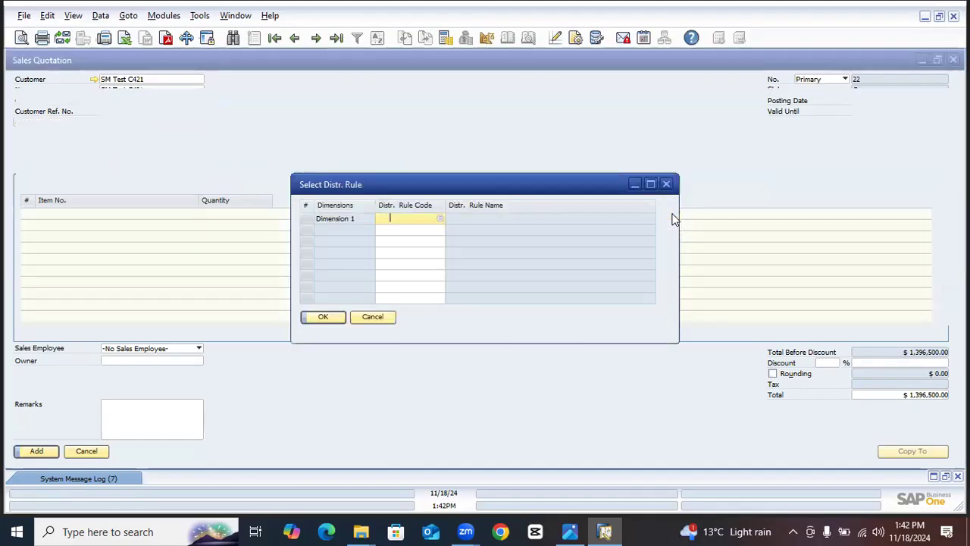
click(372, 316)
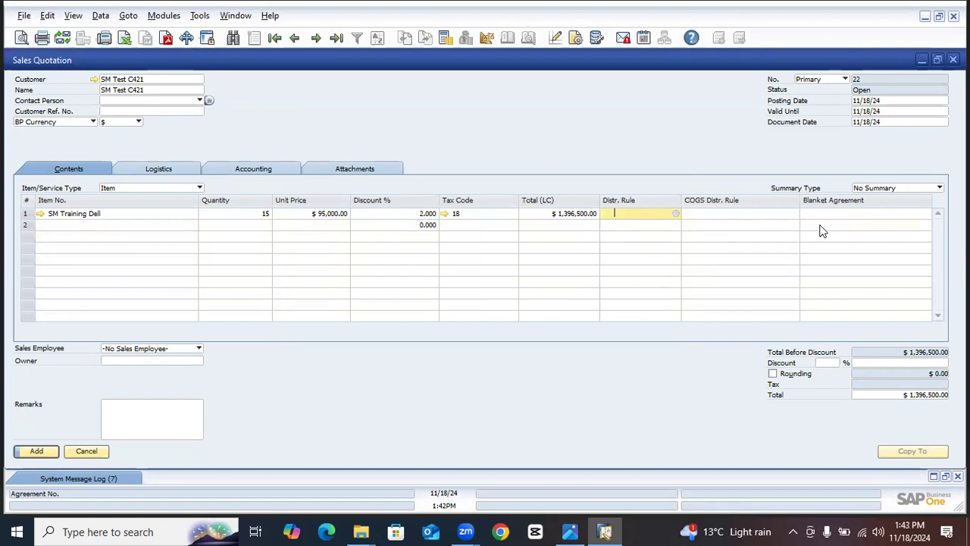
click(923, 216)
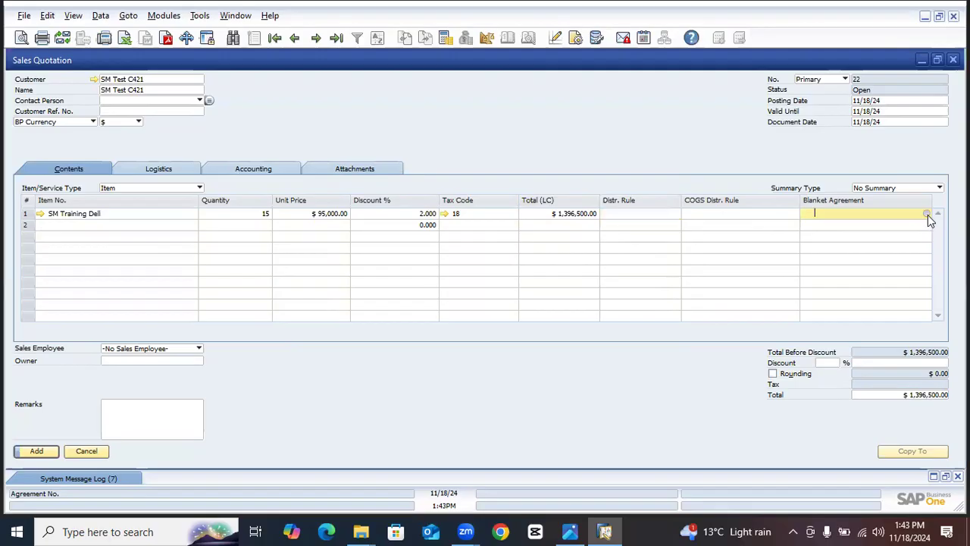
click(927, 215)
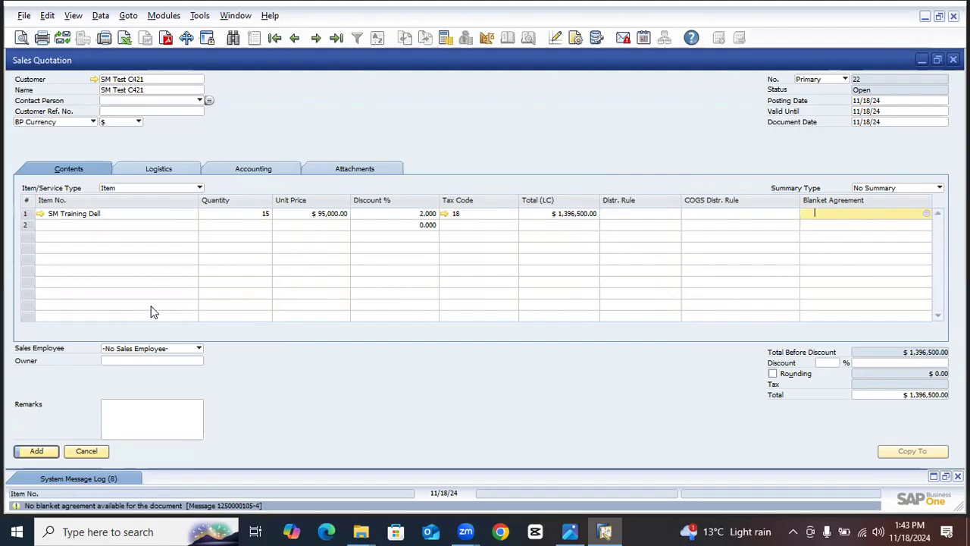
- Add the sales quotation to the system and bring the newly saved record back up
click(45, 453)
click(342, 268)
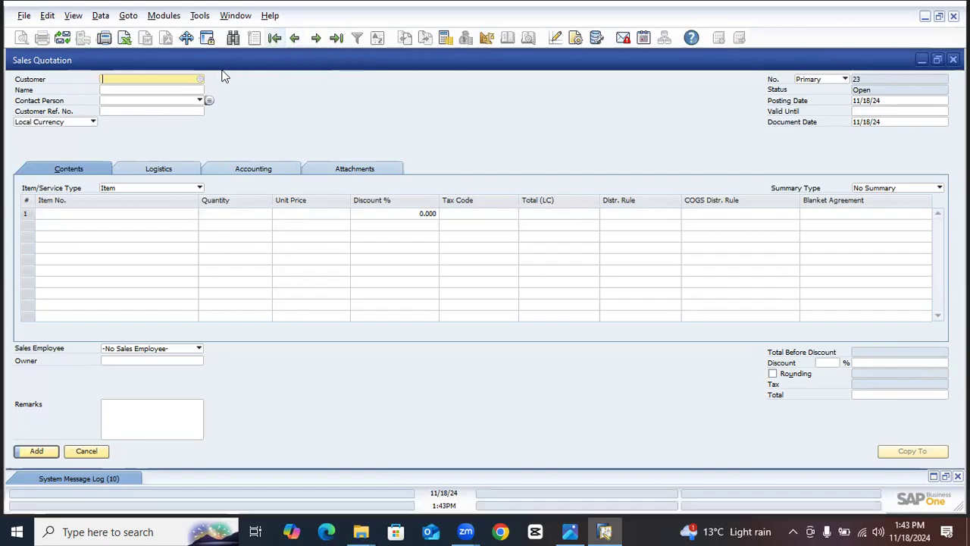
click(294, 38)
- Copy the customer code from the saved quotation and close the quotation window
right_click(149, 83)
click(128, 84)
right_click(128, 84)
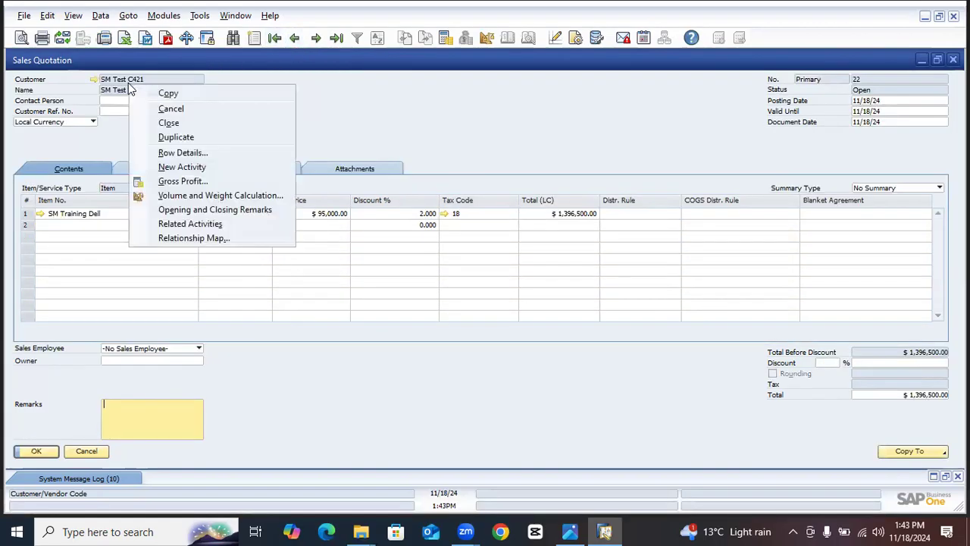
click(166, 93)
key(Escape)
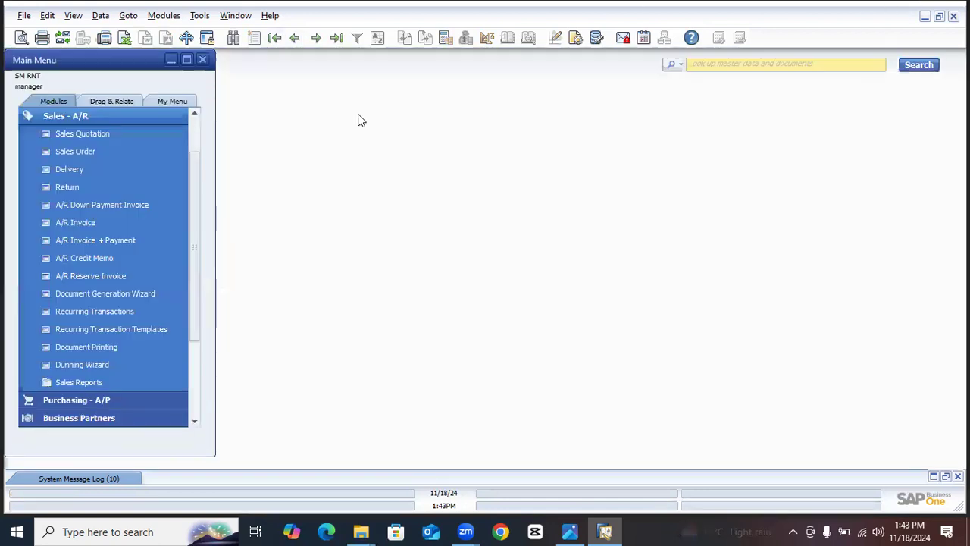
- Start a new sales order and paste the copied code SM Test C421 as its customer
click(96, 153)
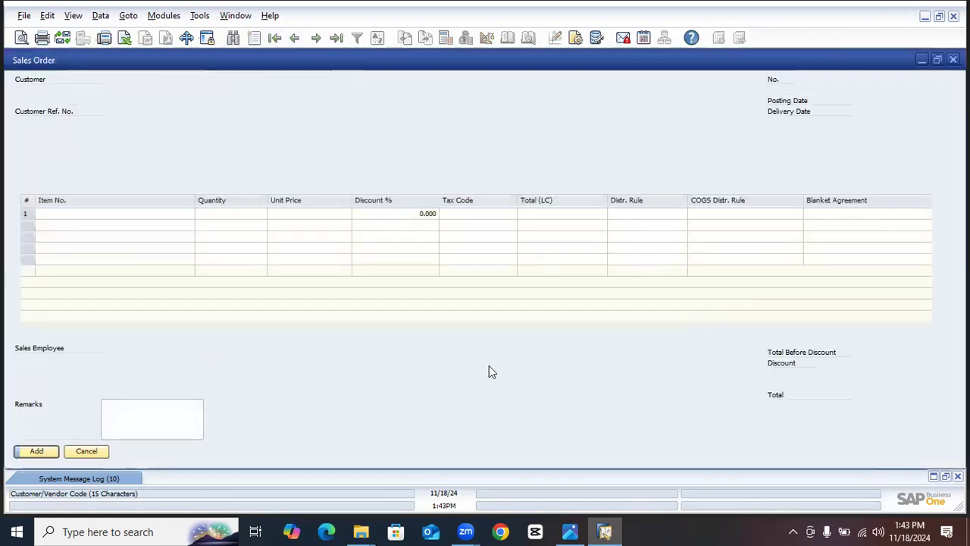
click(295, 38)
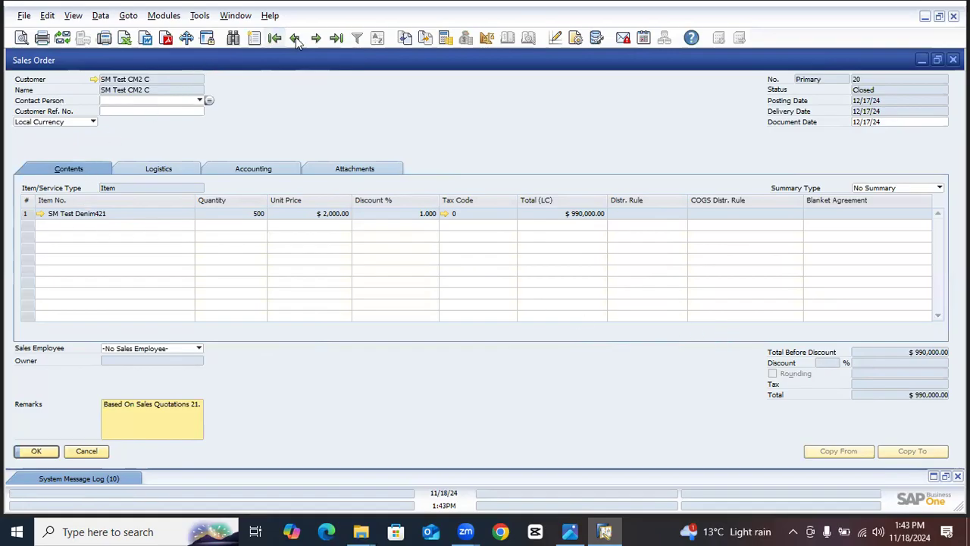
click(255, 39)
right_click(147, 77)
click(172, 96)
click(149, 90)
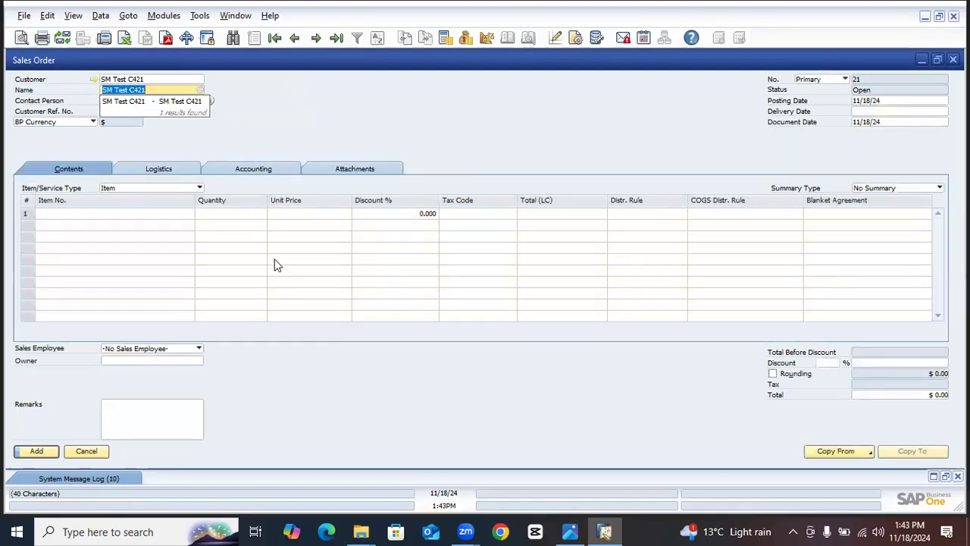
key(Tab)
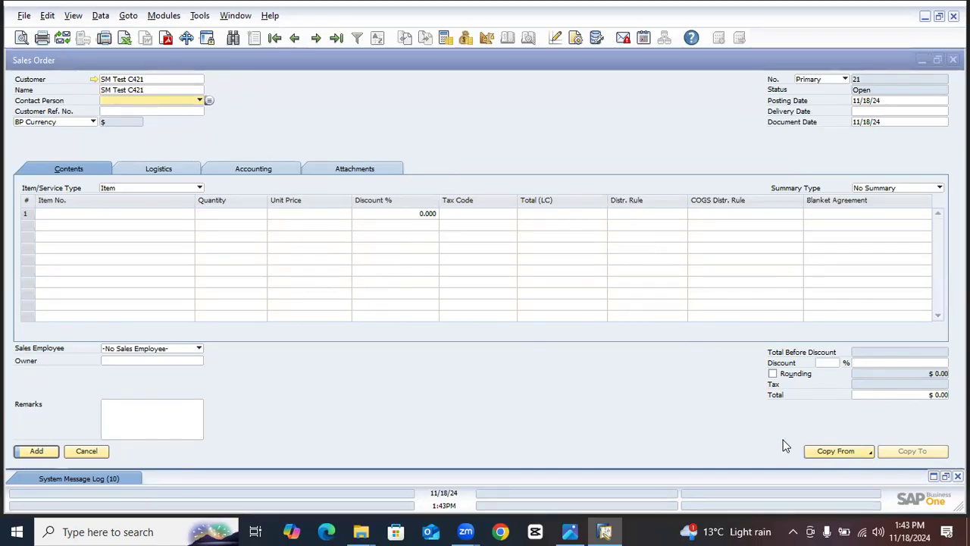
- Copy the customer's sales quotation into the order, using the current exchange rate from the table and drawing all data
click(850, 451)
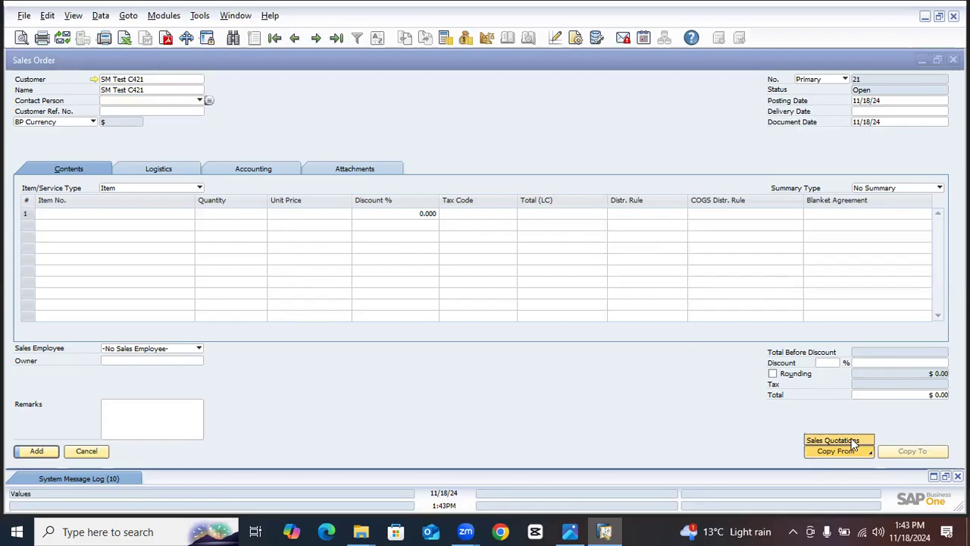
click(843, 439)
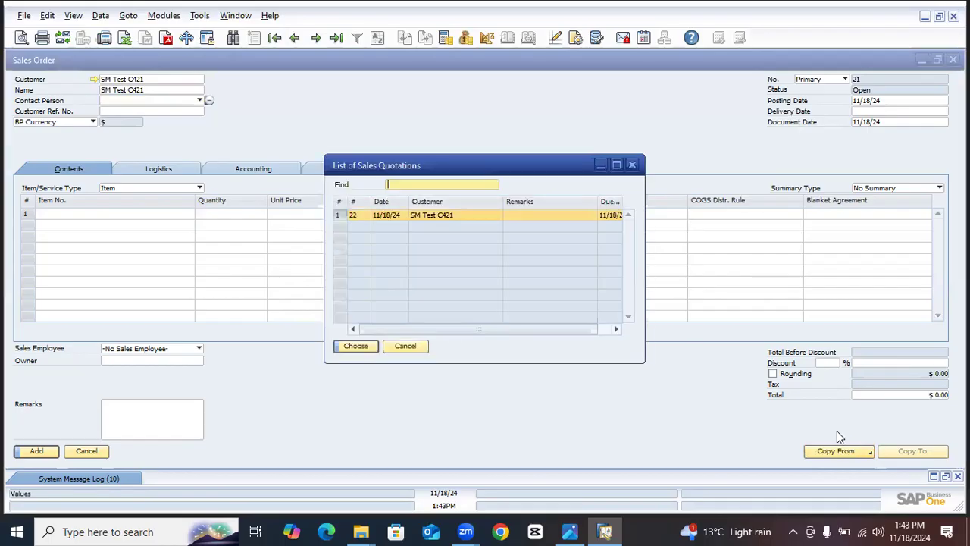
double_click(437, 219)
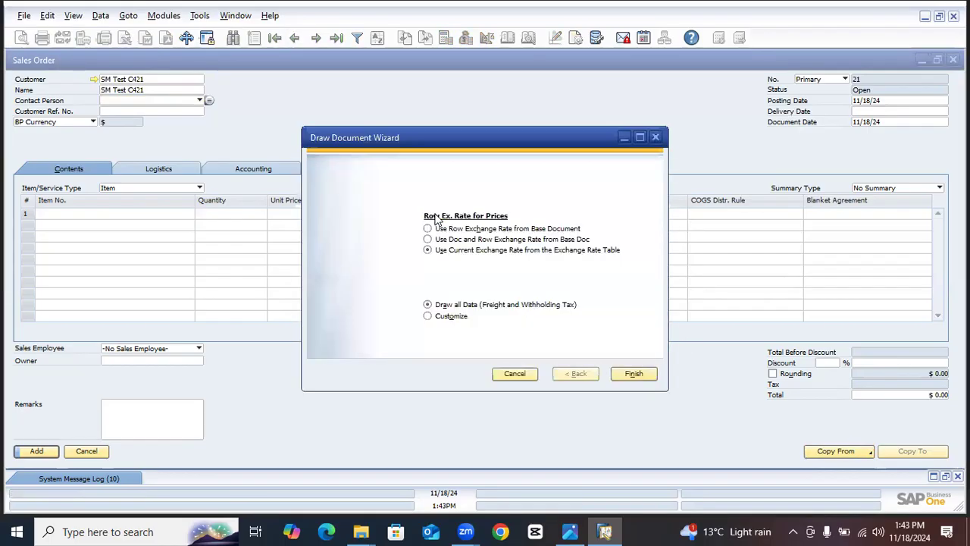
click(634, 375)
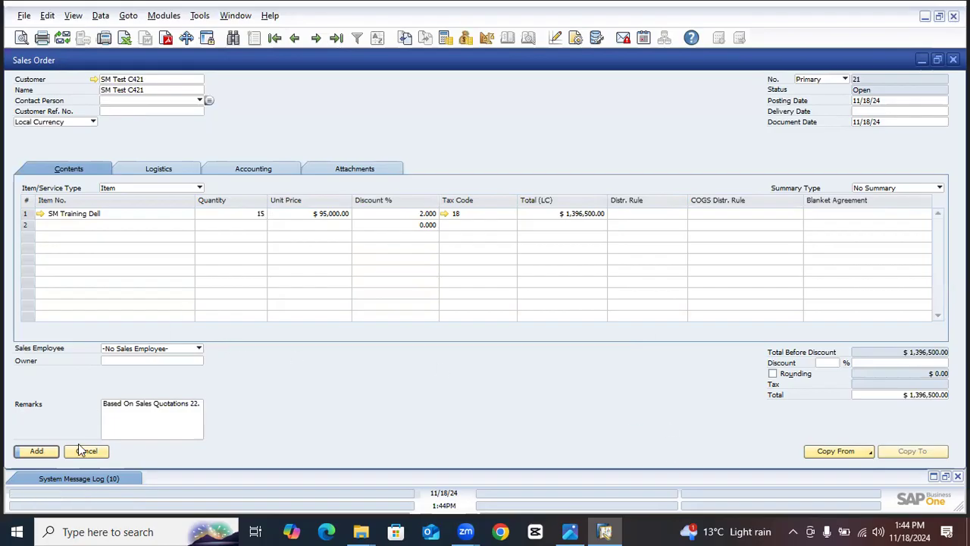
- Try to add the sales order, and copy its posting date 11/18/24 into the Delivery Date
click(44, 453)
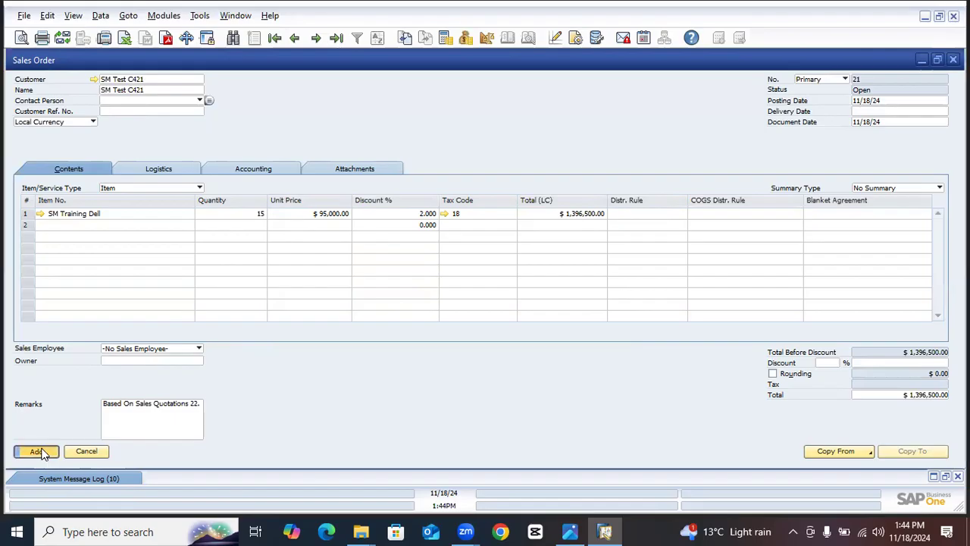
click(338, 269)
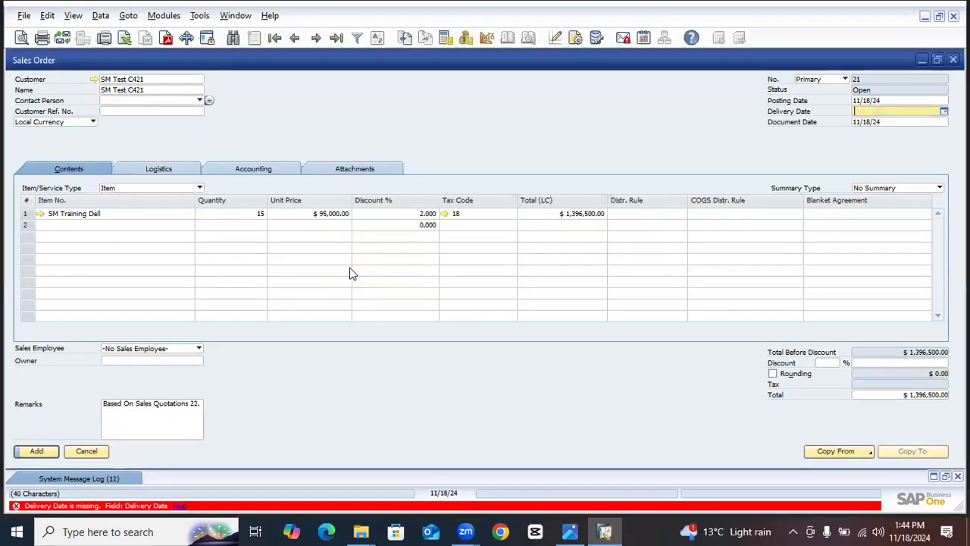
click(867, 102)
right_click(868, 105)
click(861, 128)
right_click(866, 114)
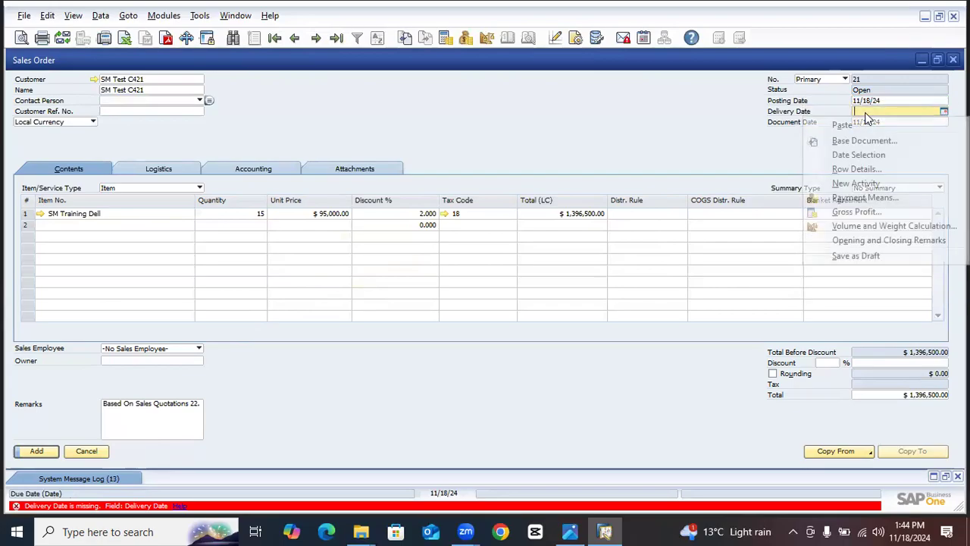
click(846, 124)
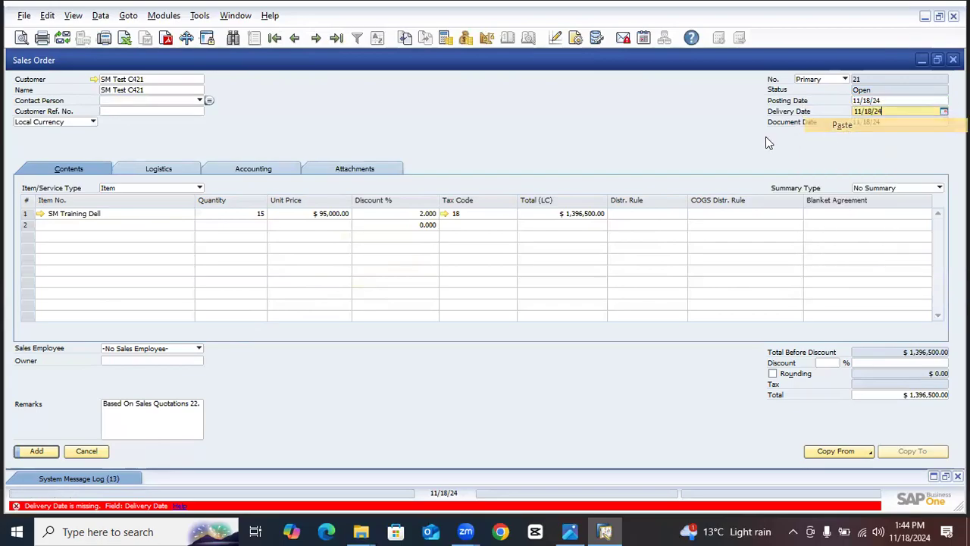
- Add the sales order, accepting the confirmations, and bring the newly saved order back up
click(38, 452)
click(354, 273)
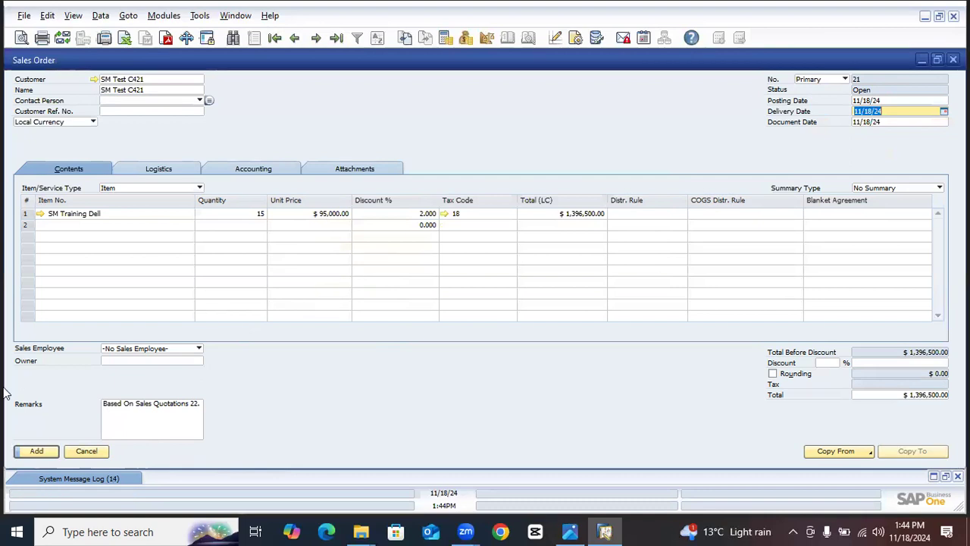
click(37, 451)
click(341, 269)
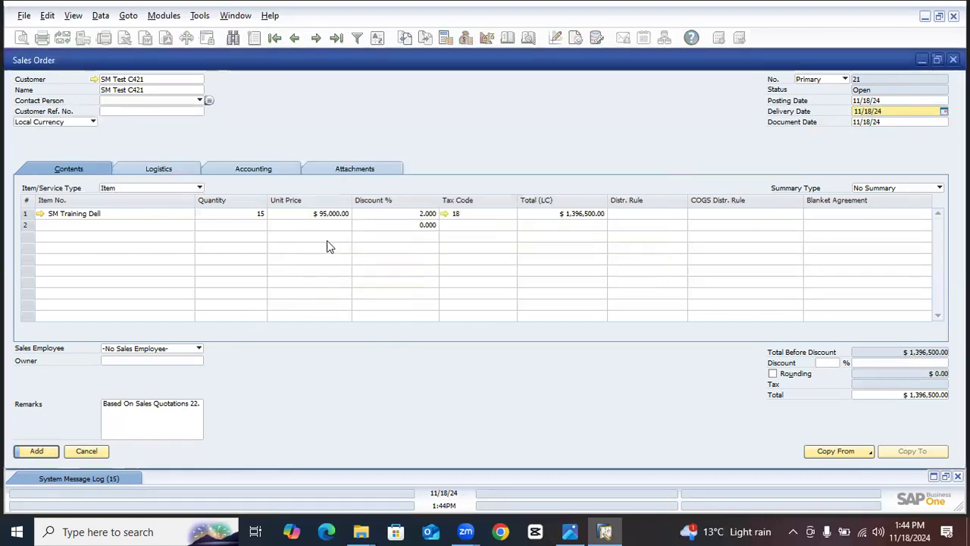
click(294, 43)
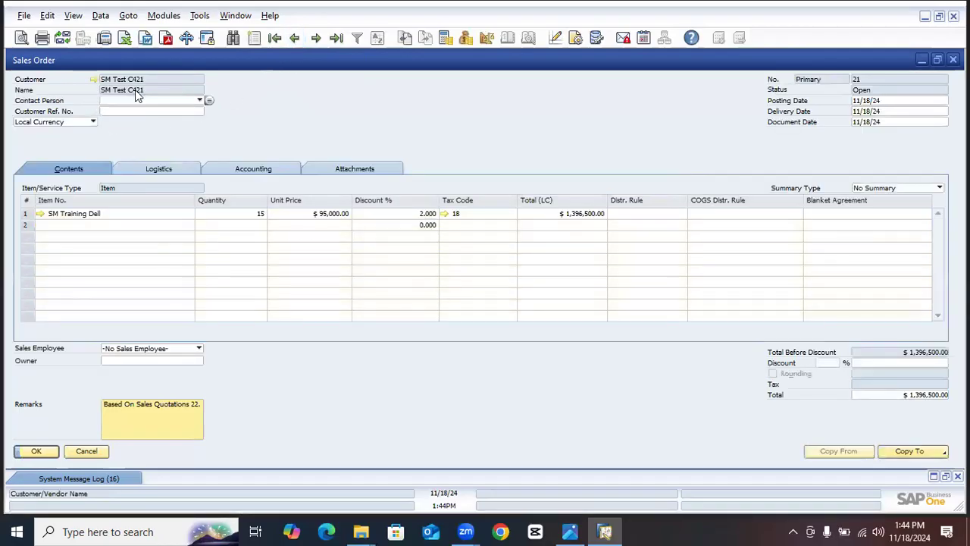
- Copy the saved sales order to a delivery, maximize the delivery window and select the SM Training Dell quantity
click(913, 451)
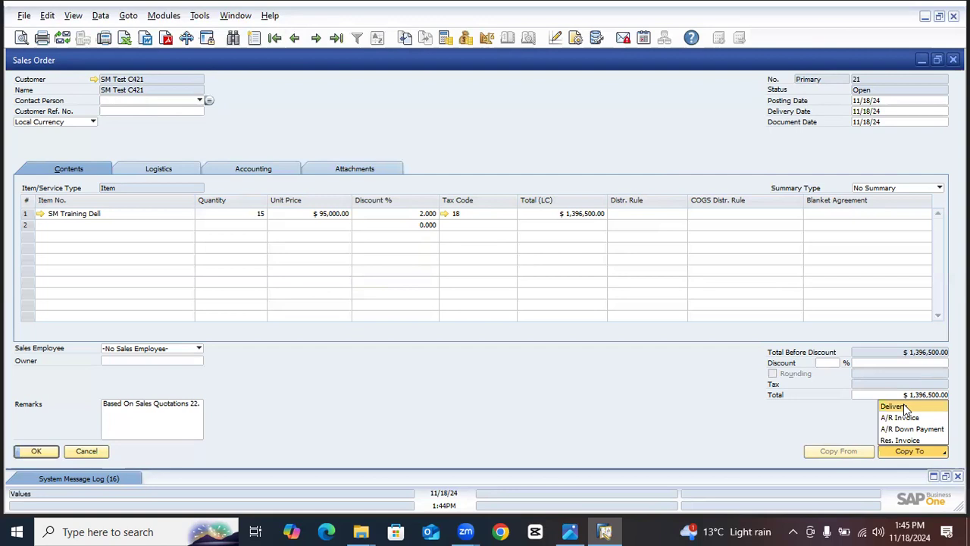
click(902, 406)
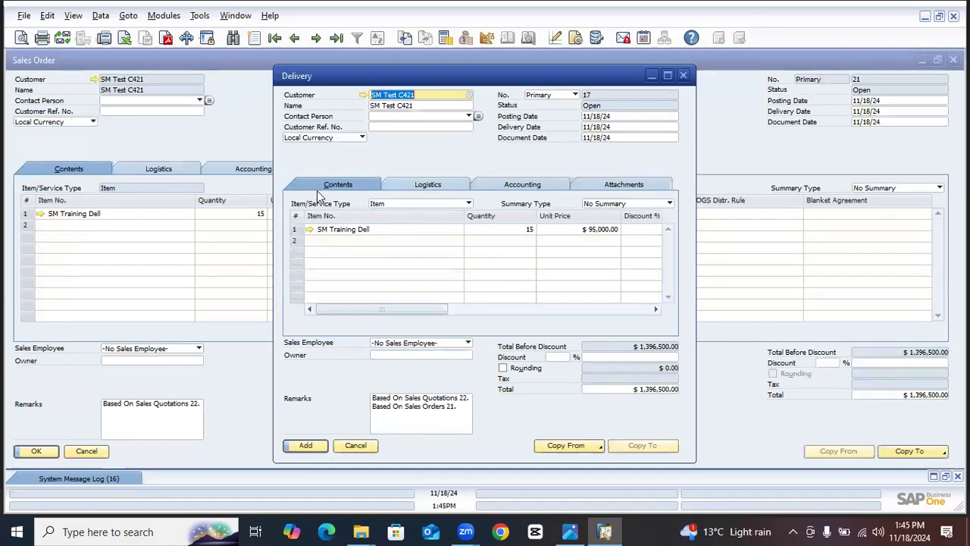
double_click(611, 76)
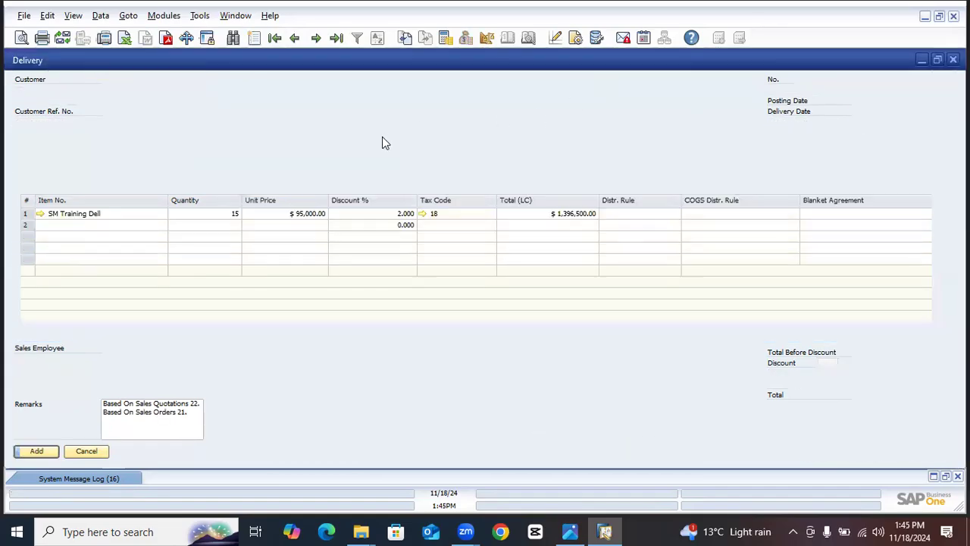
click(230, 215)
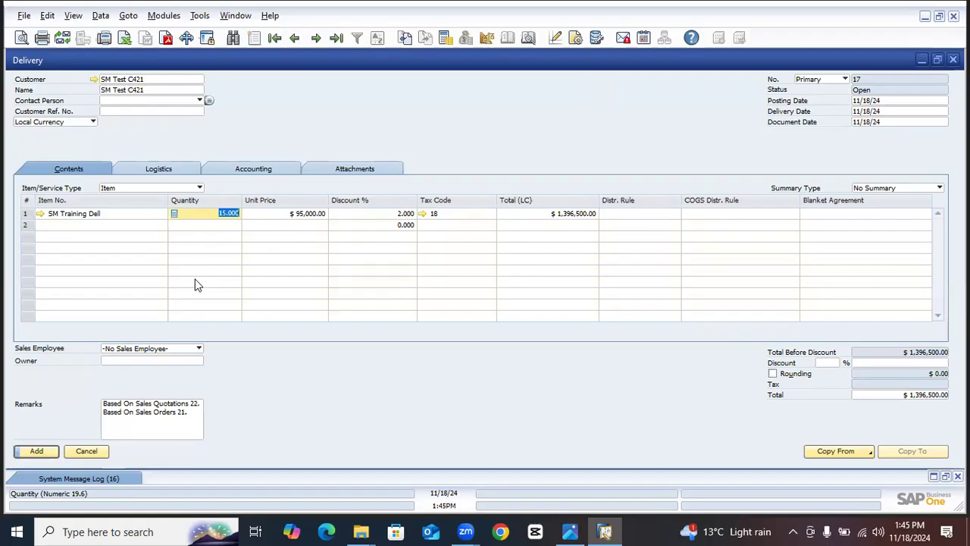
- Add the delivery, accepting the confirmations, and bring the newly saved delivery back up
click(45, 452)
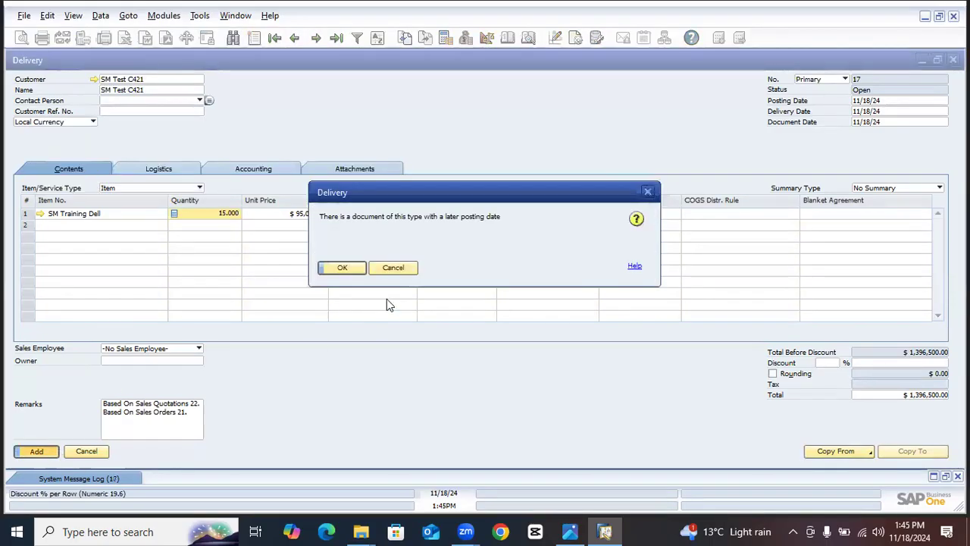
click(360, 269)
click(346, 268)
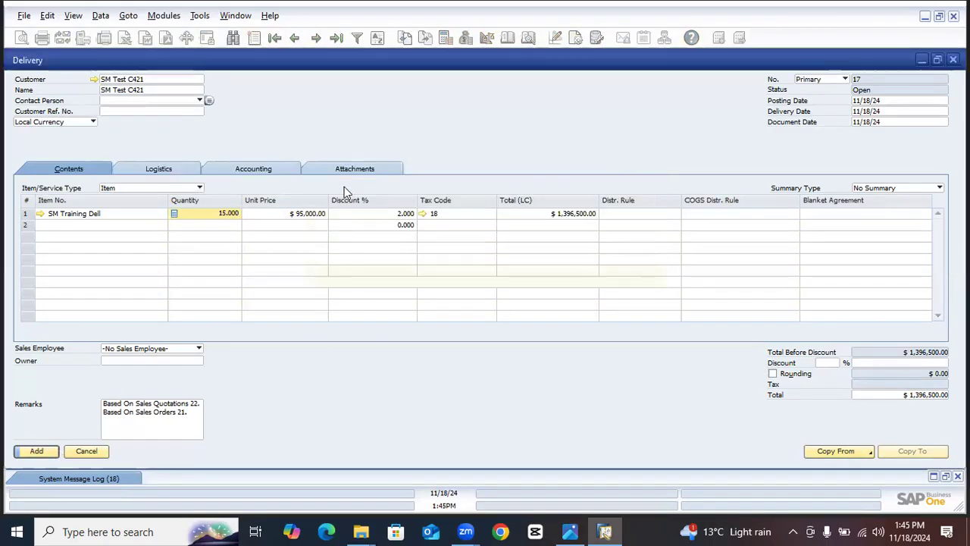
click(292, 37)
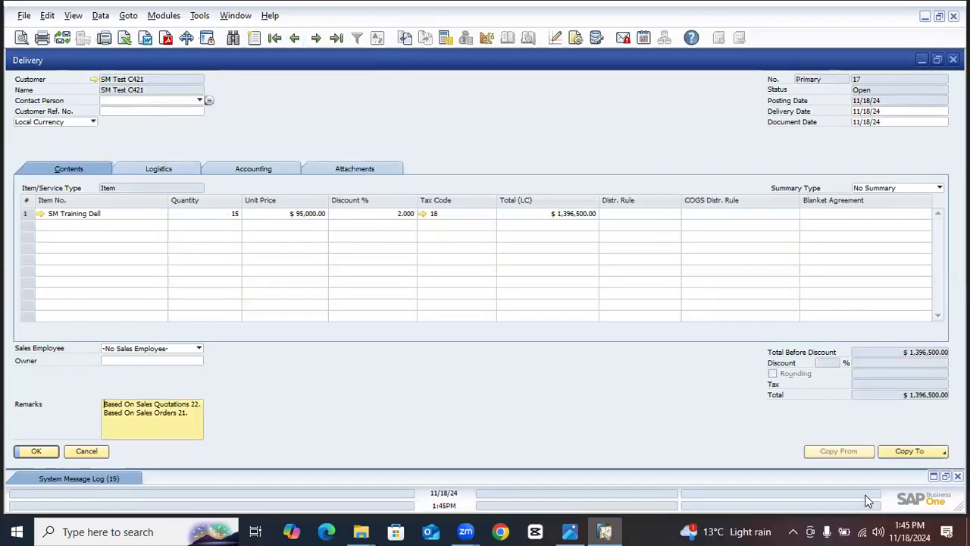
- Copy the delivery to a return and set the SM Training Dell quantity to 1
click(908, 455)
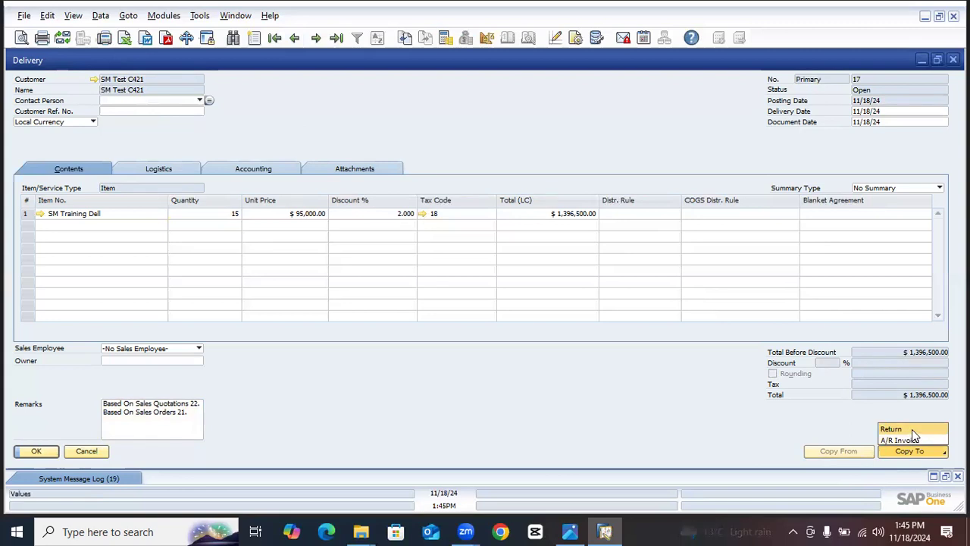
click(912, 429)
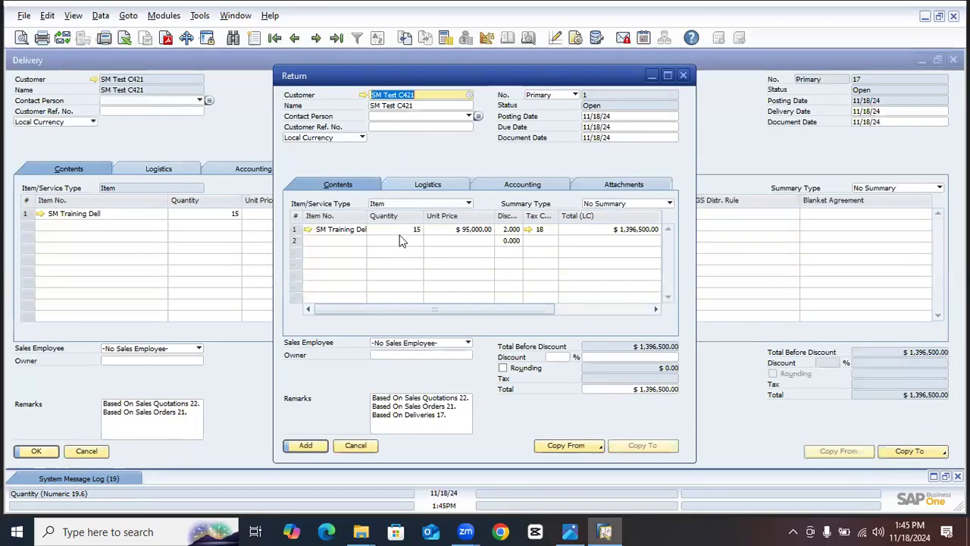
click(402, 230)
text(1)
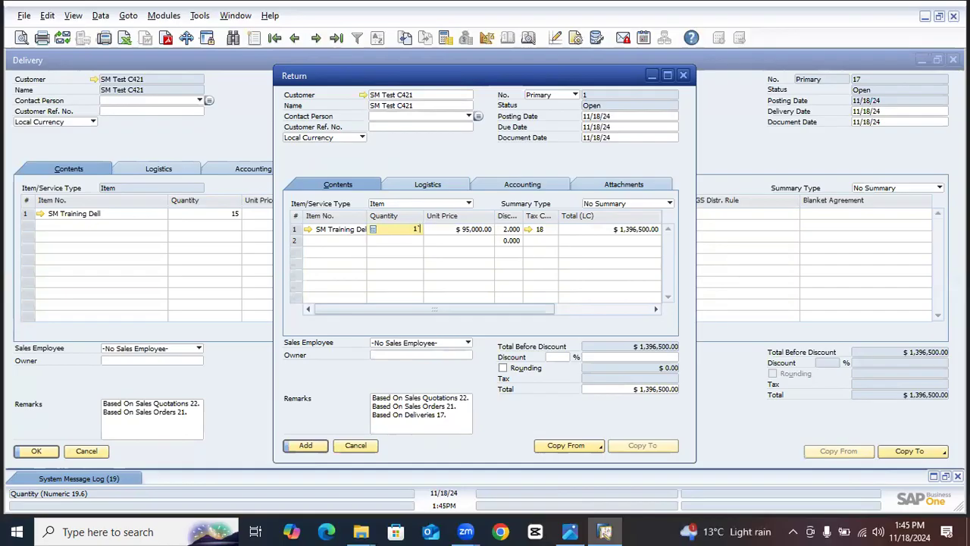
key(Tab)
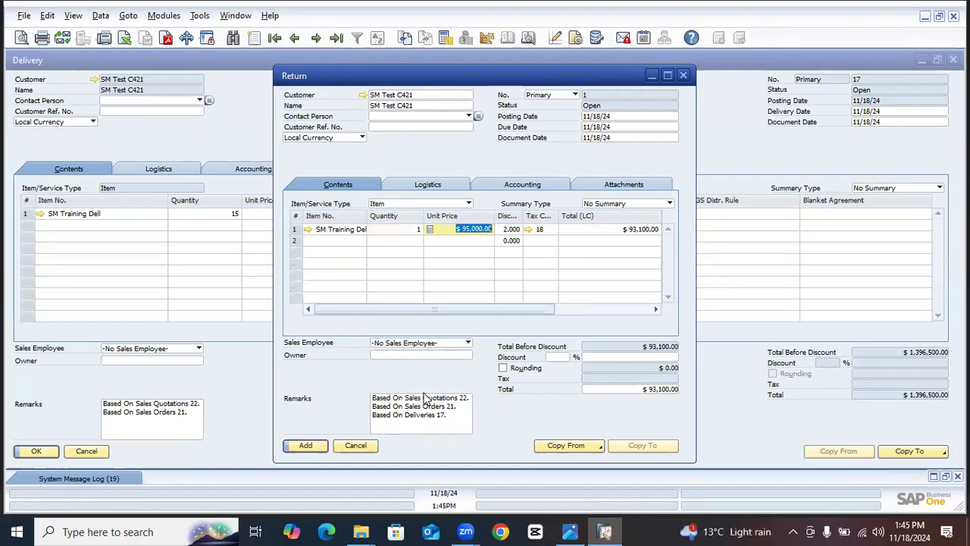
- Add the return, accepting the confirmation, and close the return window
click(307, 446)
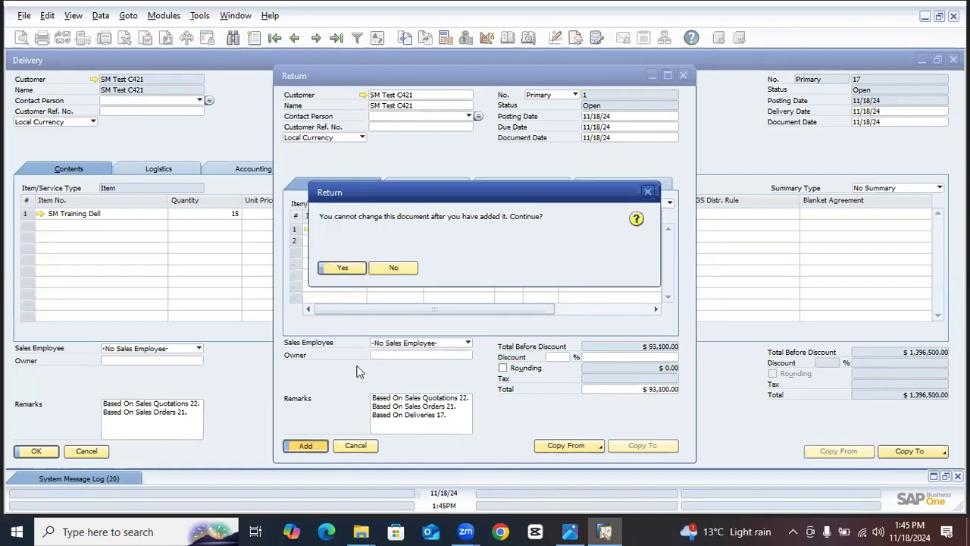
click(343, 269)
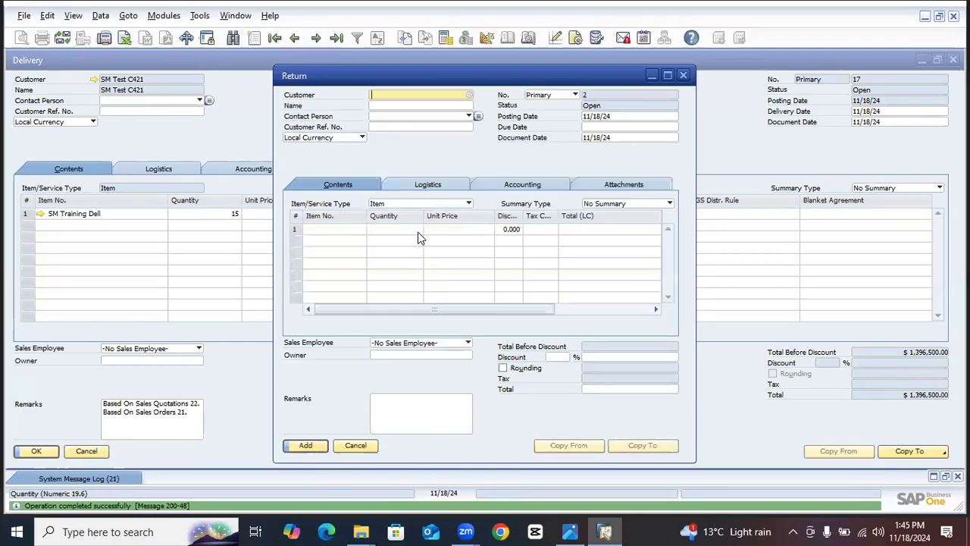
click(683, 75)
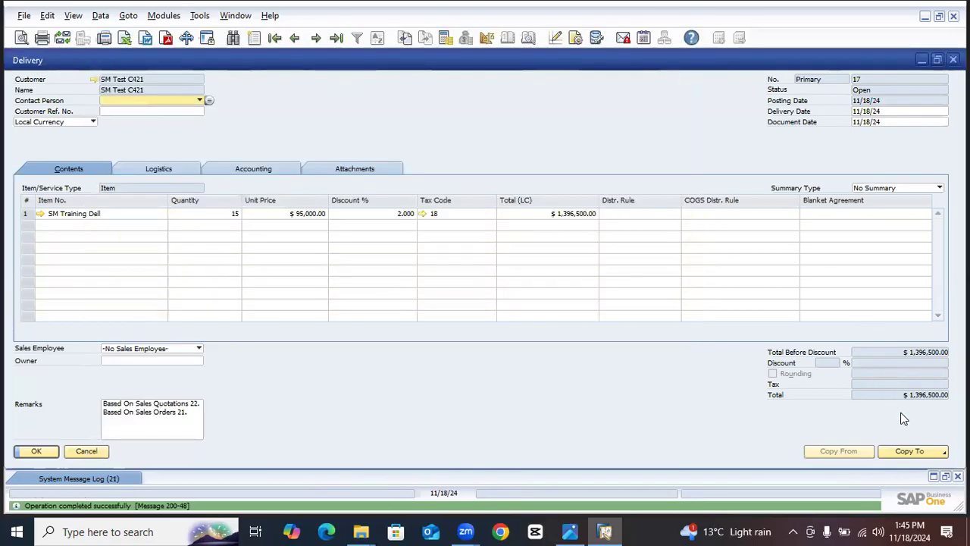
- Copy the delivery to an A/R invoice and select the quantity of its SM Training Dell row
click(911, 451)
click(912, 452)
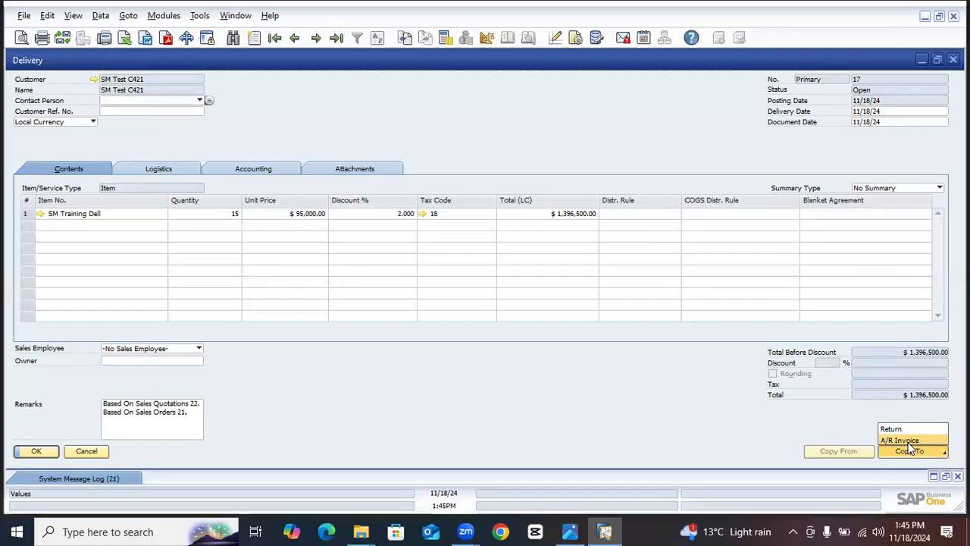
click(906, 441)
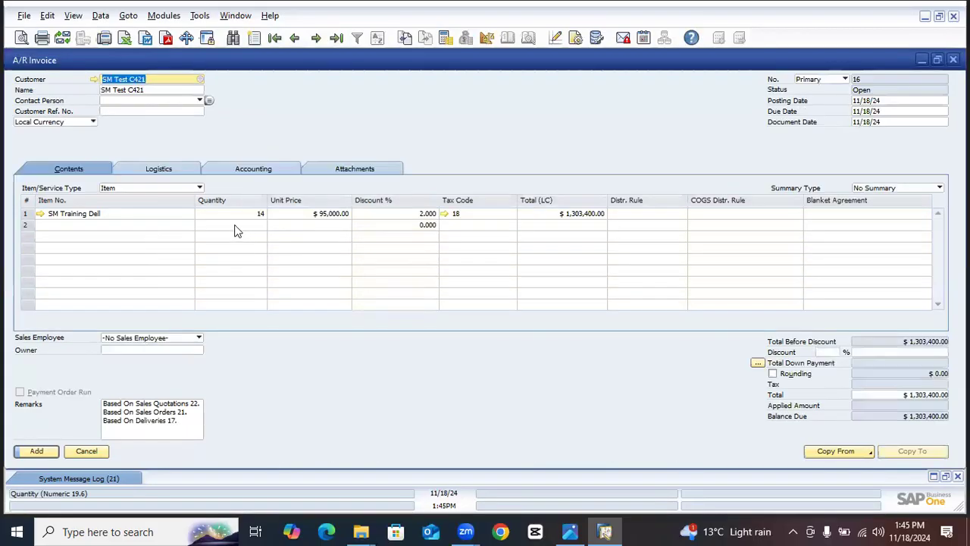
click(257, 215)
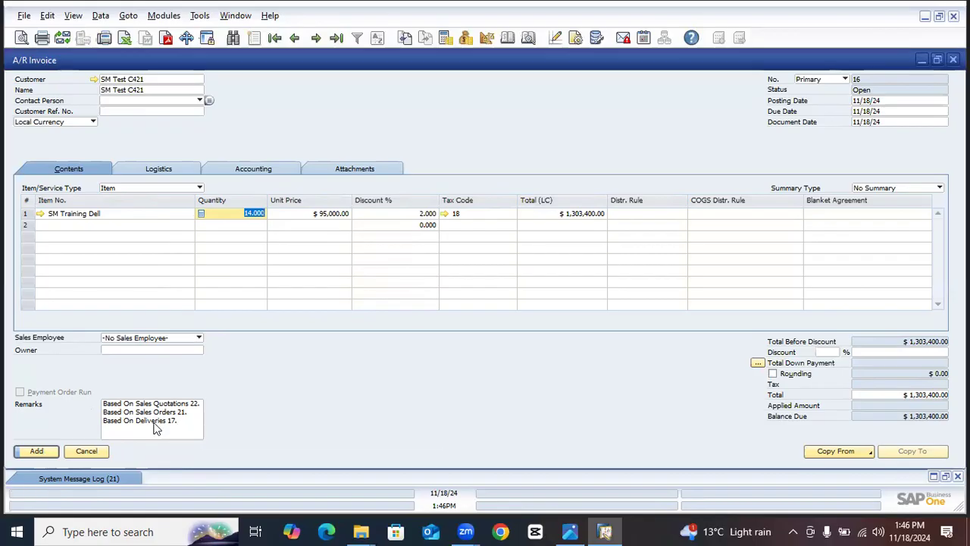
- Add the A/R invoice, accepting the confirmations, and bring the newly saved invoice back up
click(53, 452)
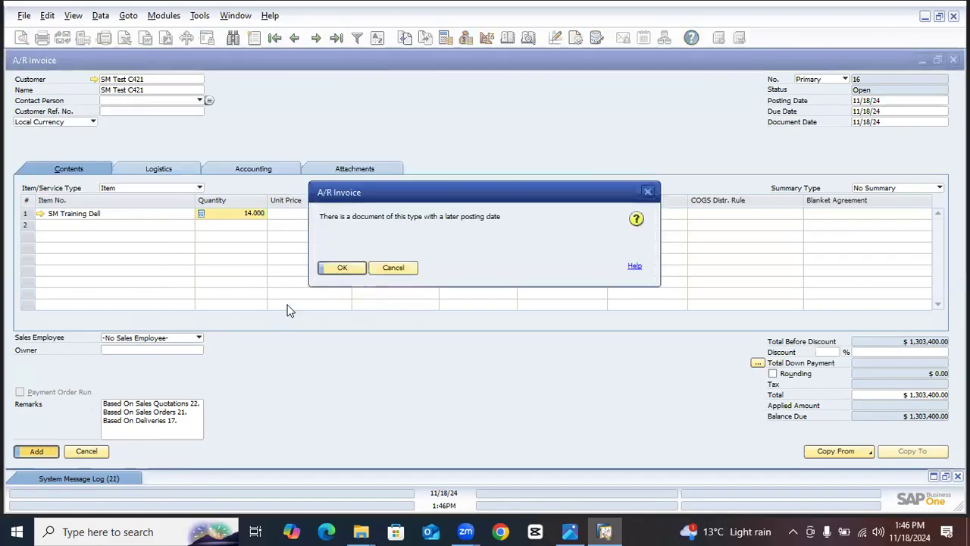
click(332, 270)
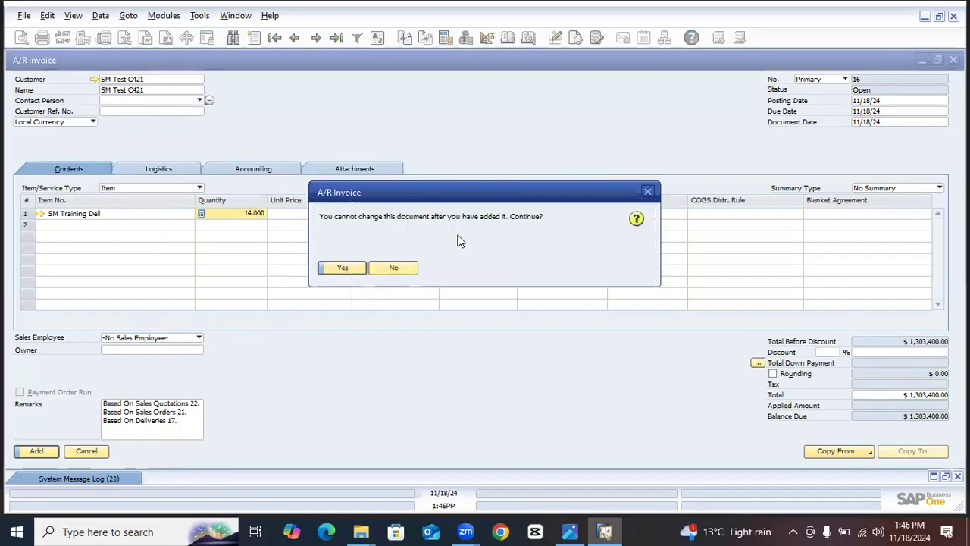
click(342, 268)
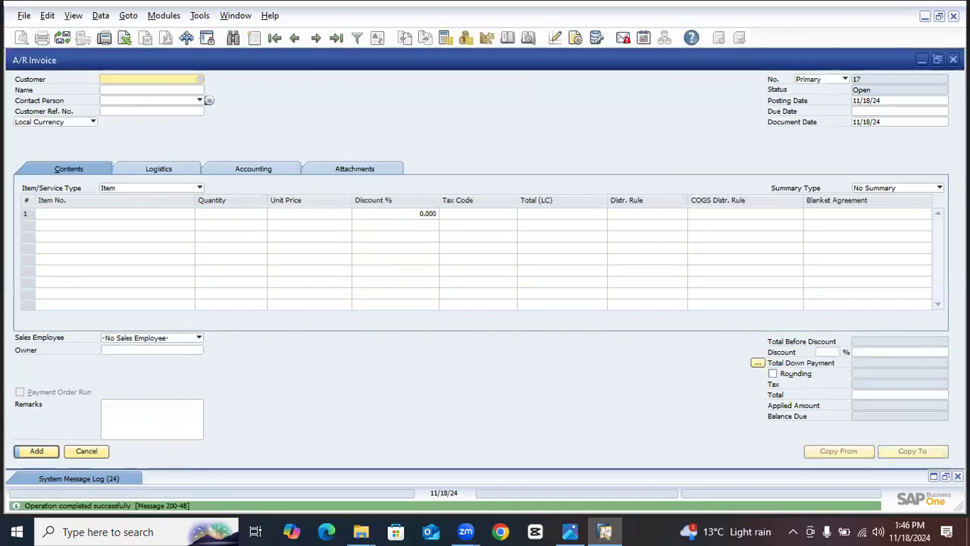
click(290, 38)
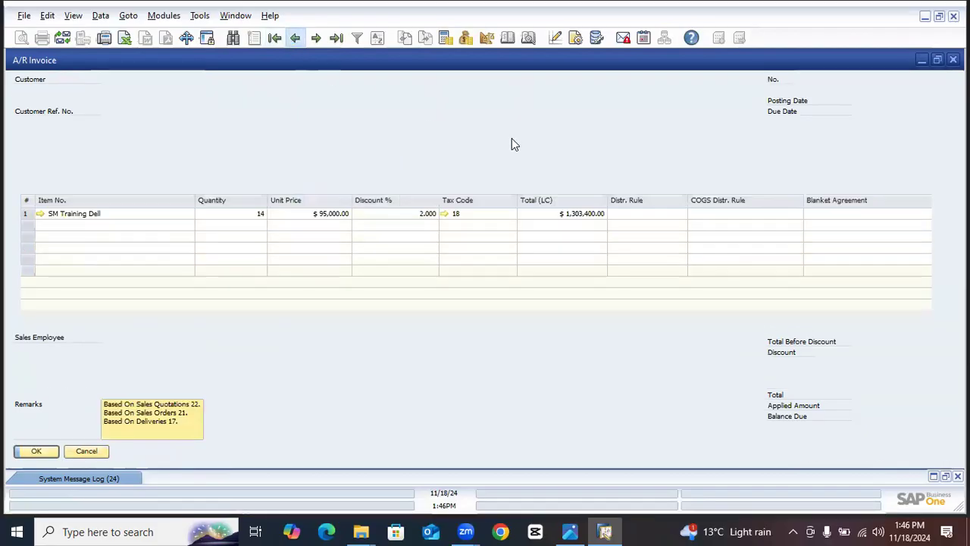
- Open the relationship map of the saved A/R invoice and maximize its window
right_click(532, 90)
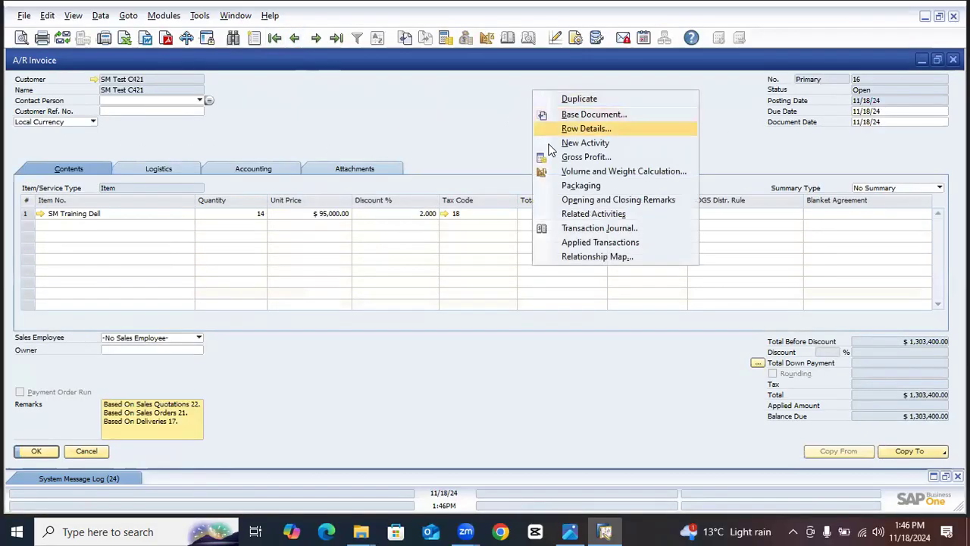
click(577, 257)
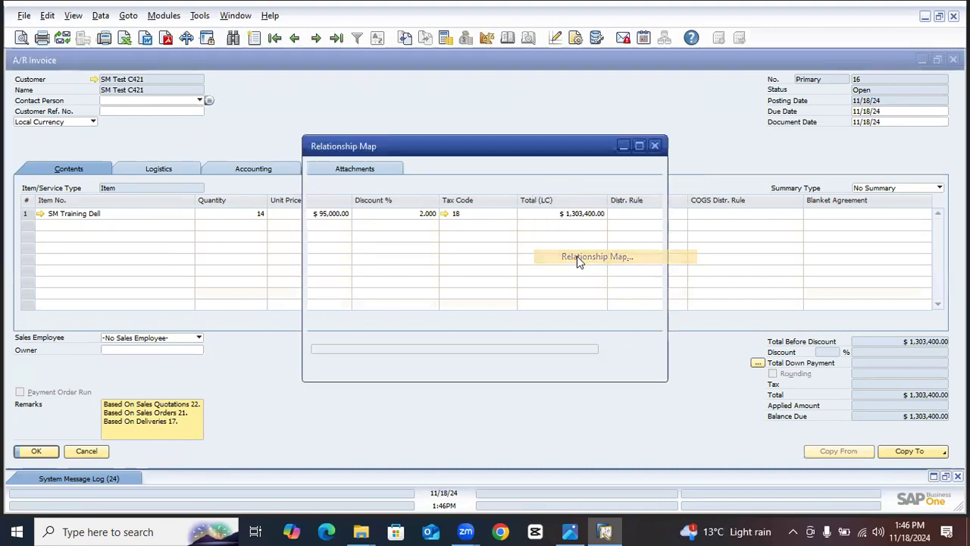
click(639, 145)
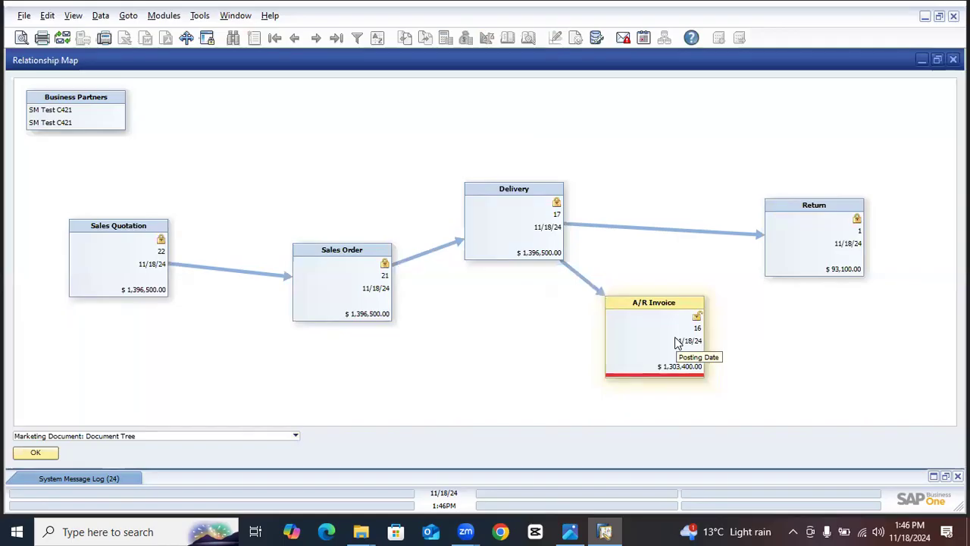
- View the relationship map as Document Tree, Posting Details and Related Items in turn
click(87, 436)
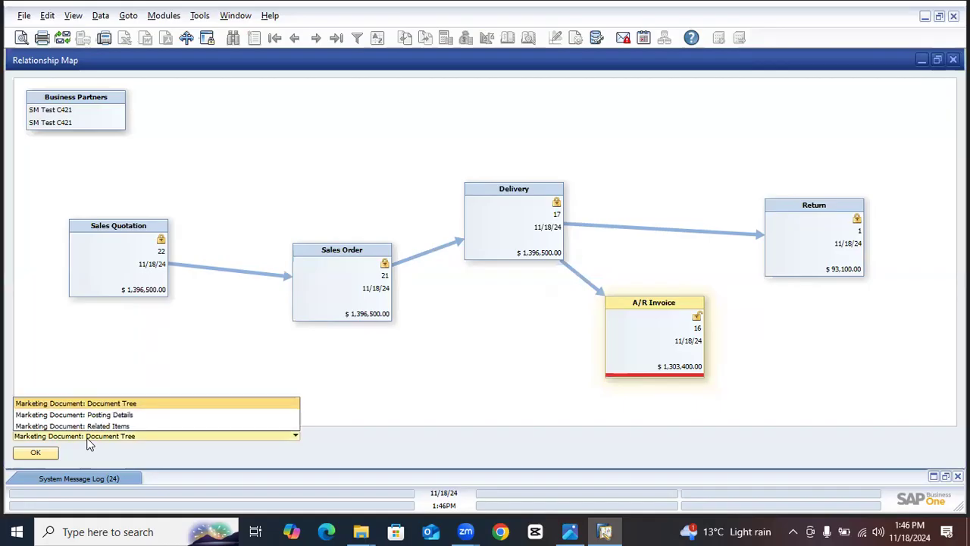
click(115, 404)
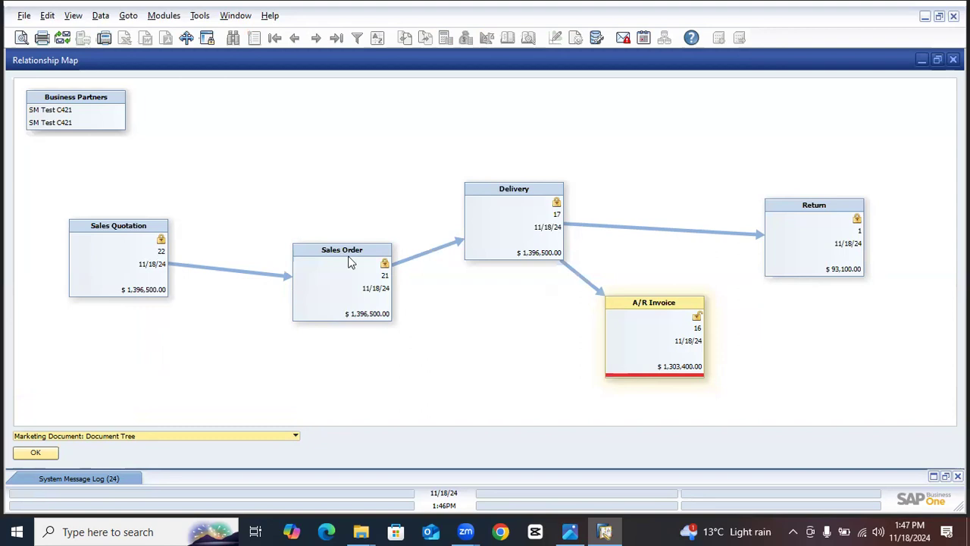
click(115, 436)
click(113, 414)
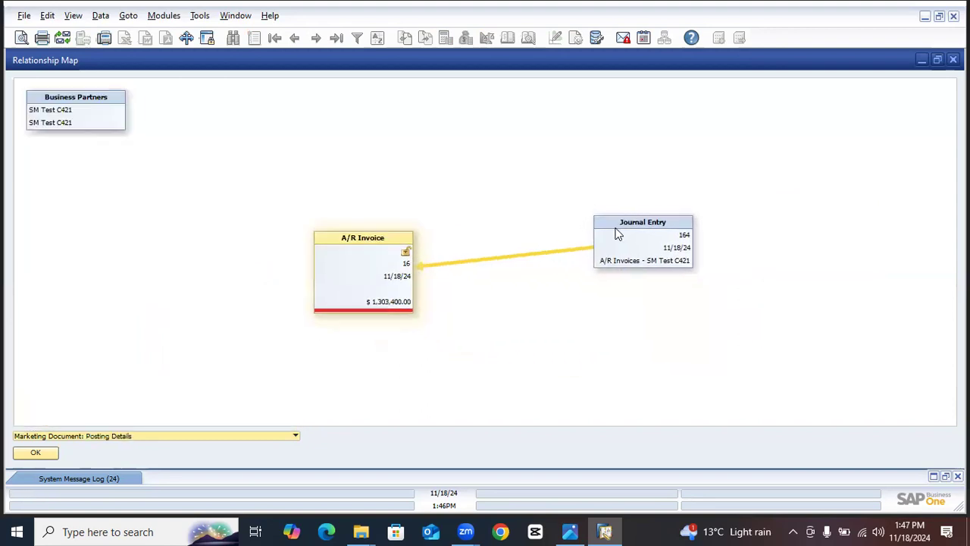
click(101, 434)
click(115, 418)
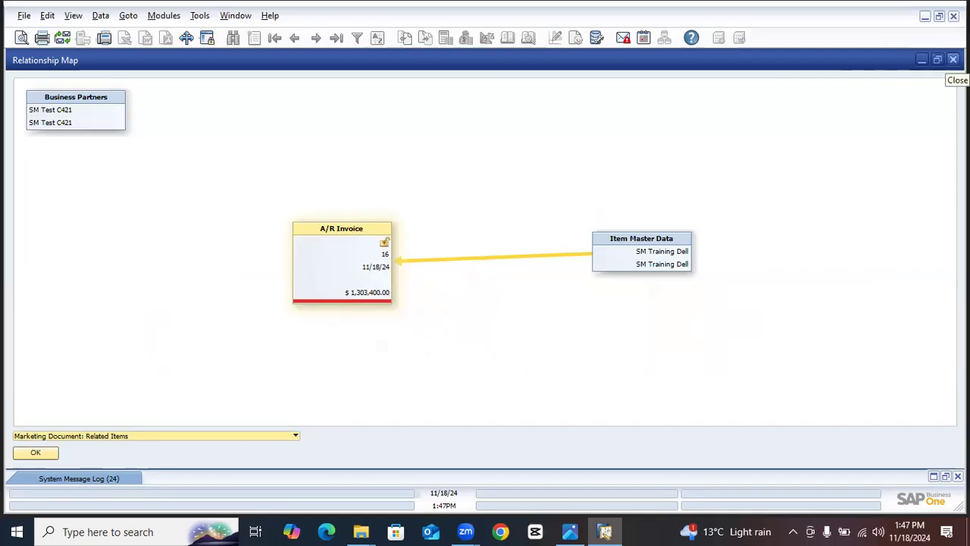
- Close the relationship map, the A/R invoice, the delivery and the remaining document window
click(953, 60)
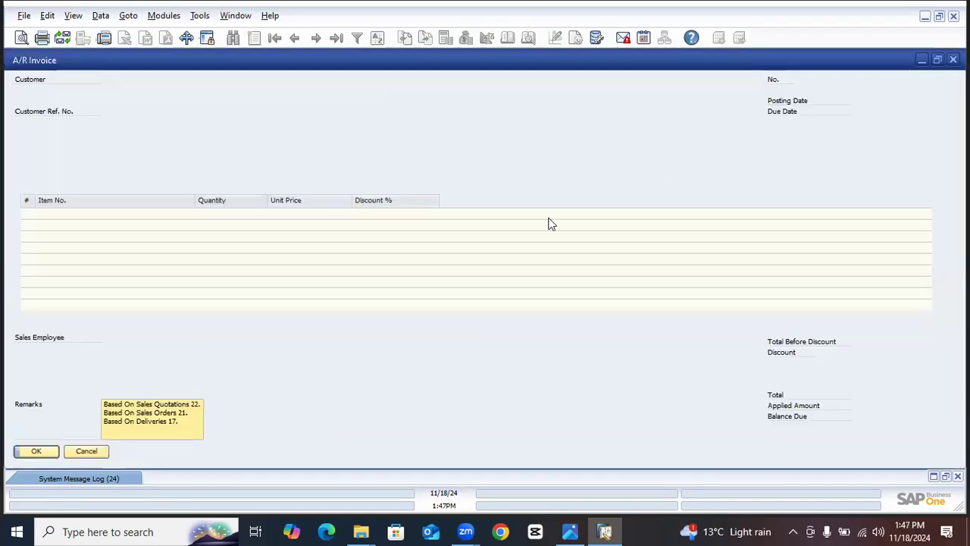
click(953, 59)
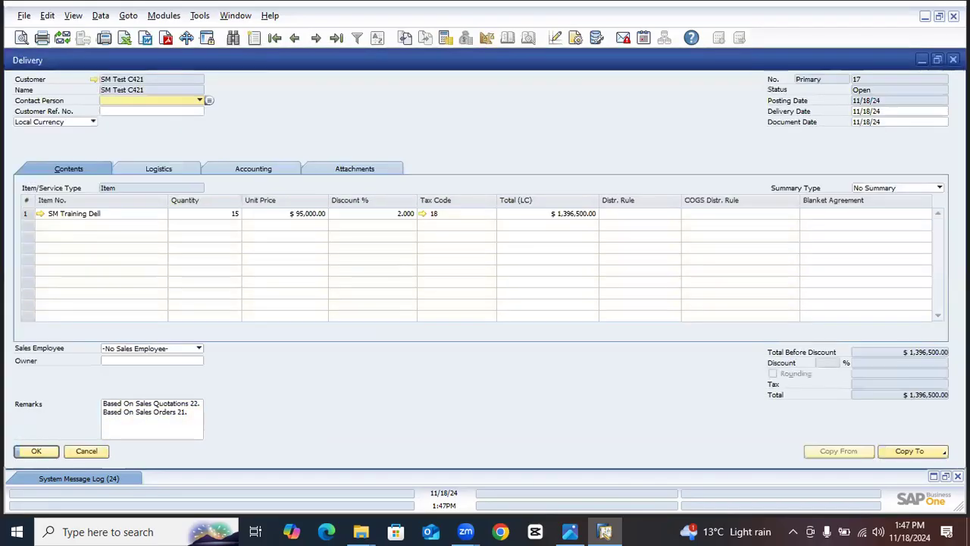
click(953, 60)
click(953, 60)
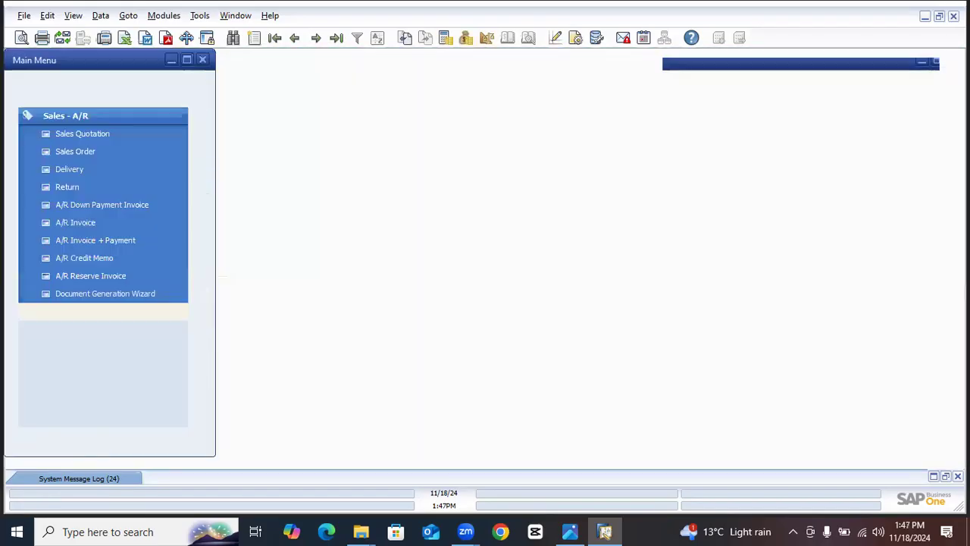
- Open a new A/R credit memo and choose SM Test C421 as its customer
click(108, 259)
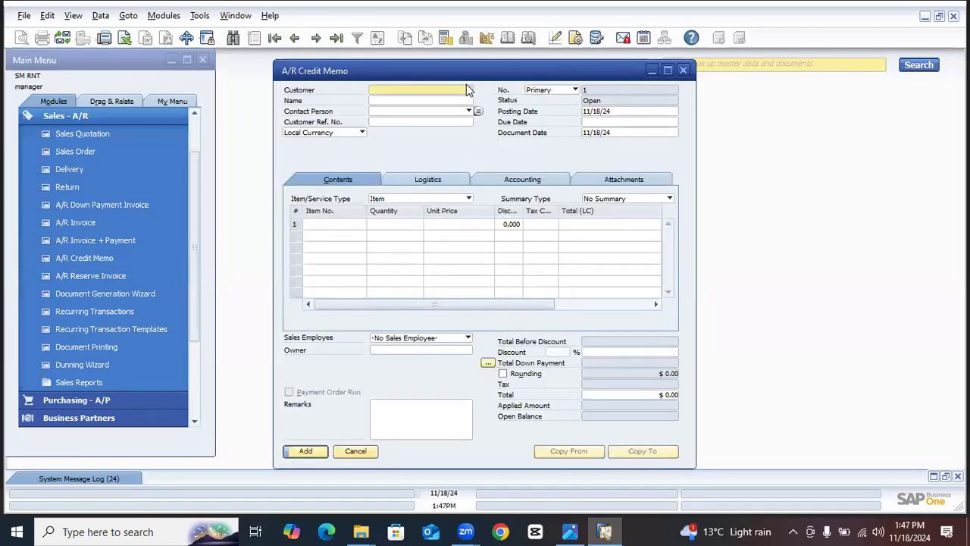
click(469, 90)
text(s)
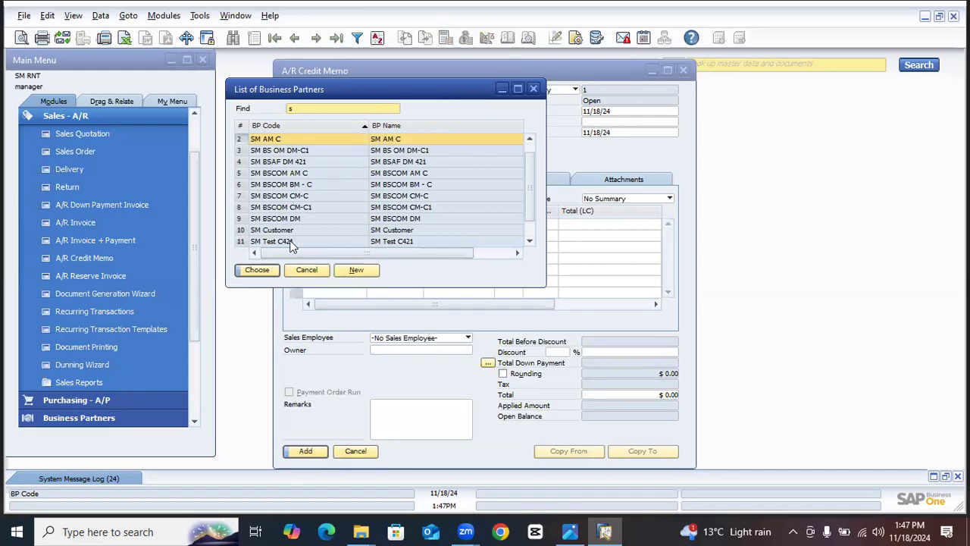
double_click(294, 241)
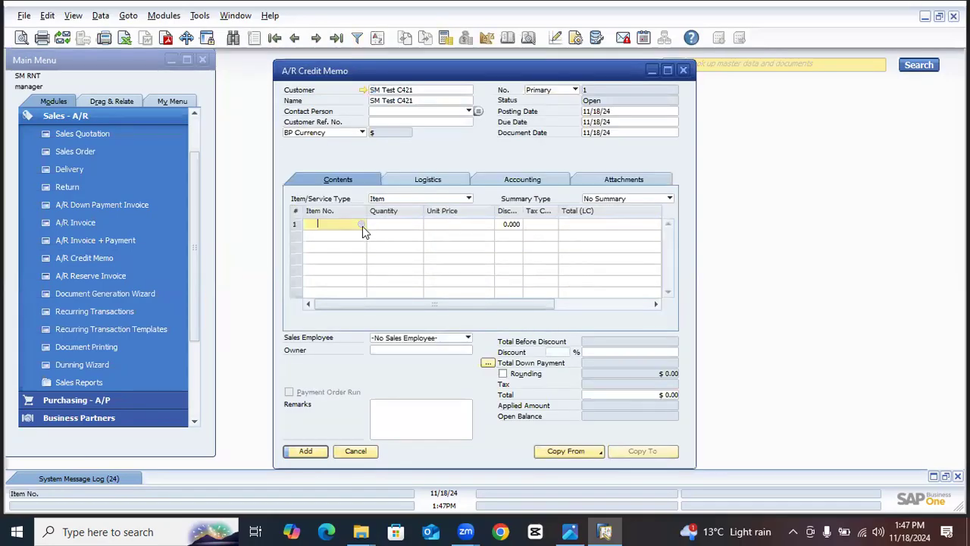
- Enter SM Training Dell as the item in the credit memo's first row, keeping its default quantity and unit price
click(362, 224)
text(sm t)
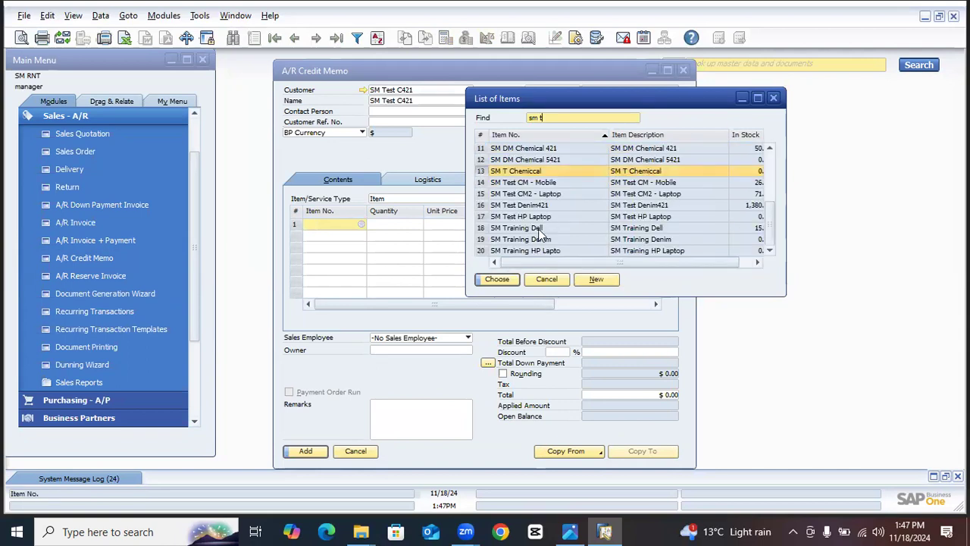
double_click(536, 228)
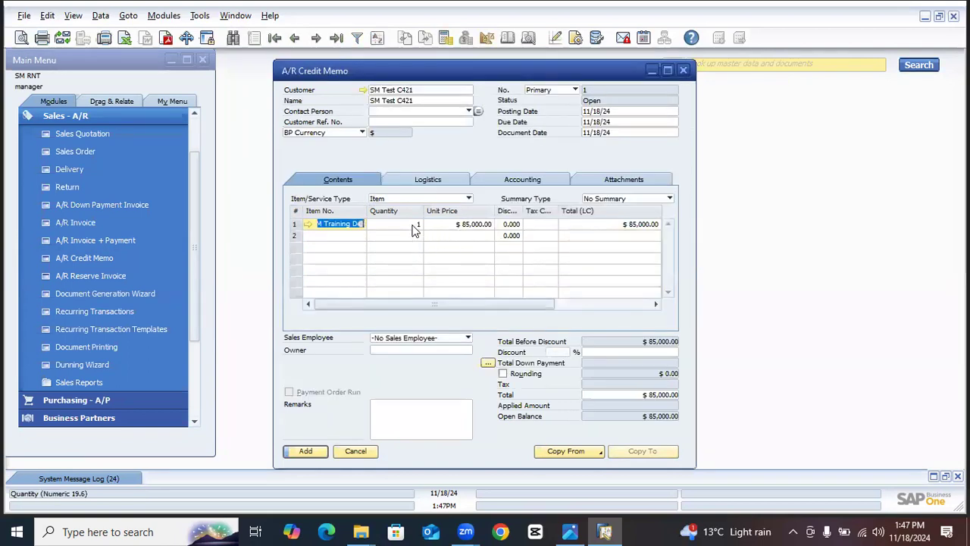
key(Tab)
key(Tab)
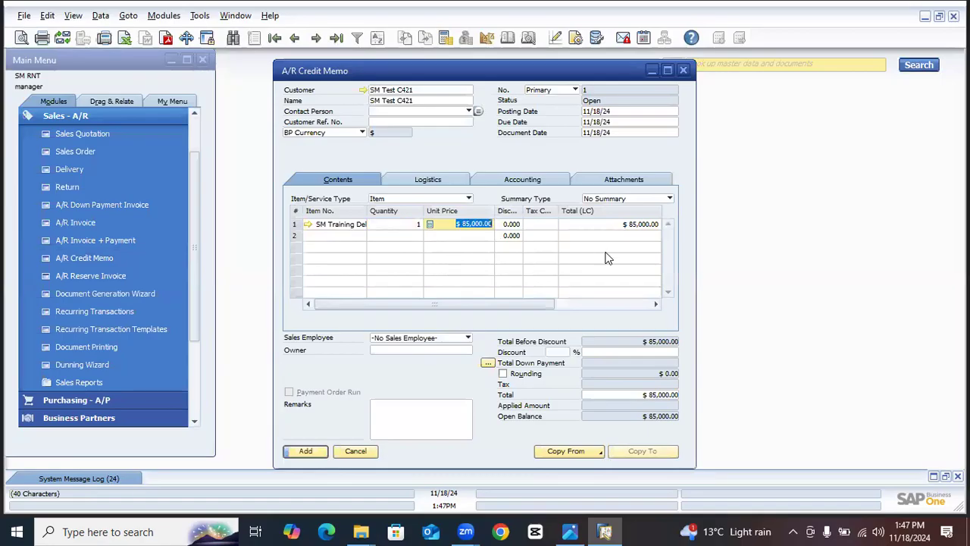
- Try to add the A/R credit memo, and assign tax code 18 to its SM Training Dell row
click(305, 451)
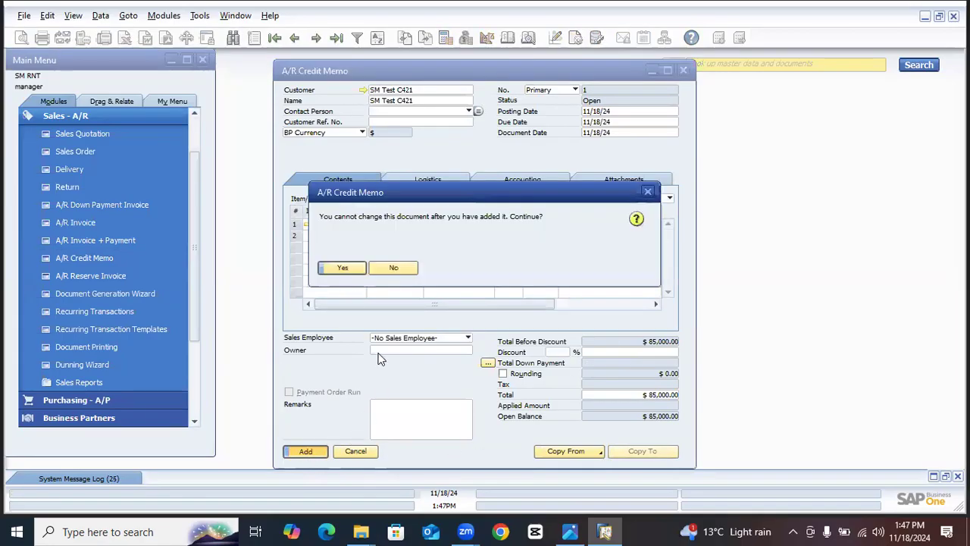
click(347, 270)
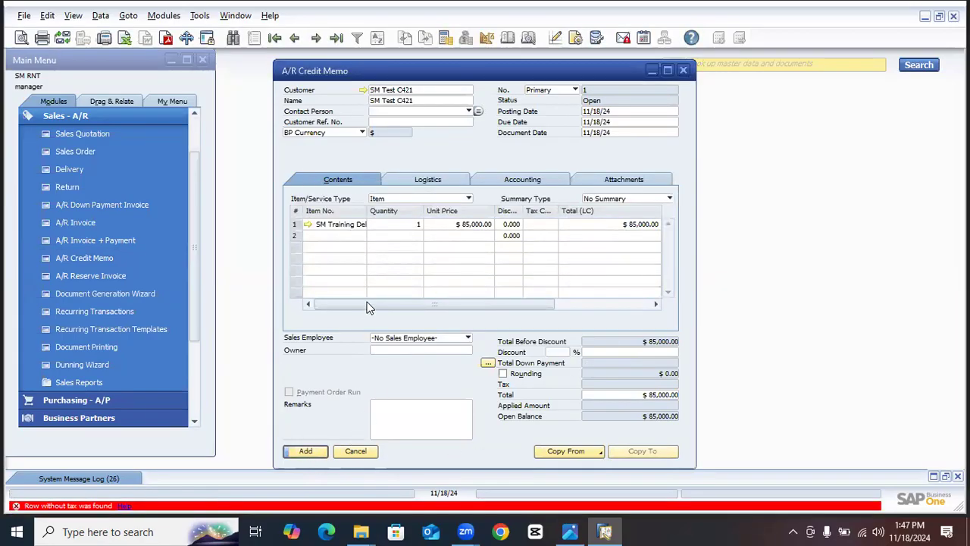
click(555, 224)
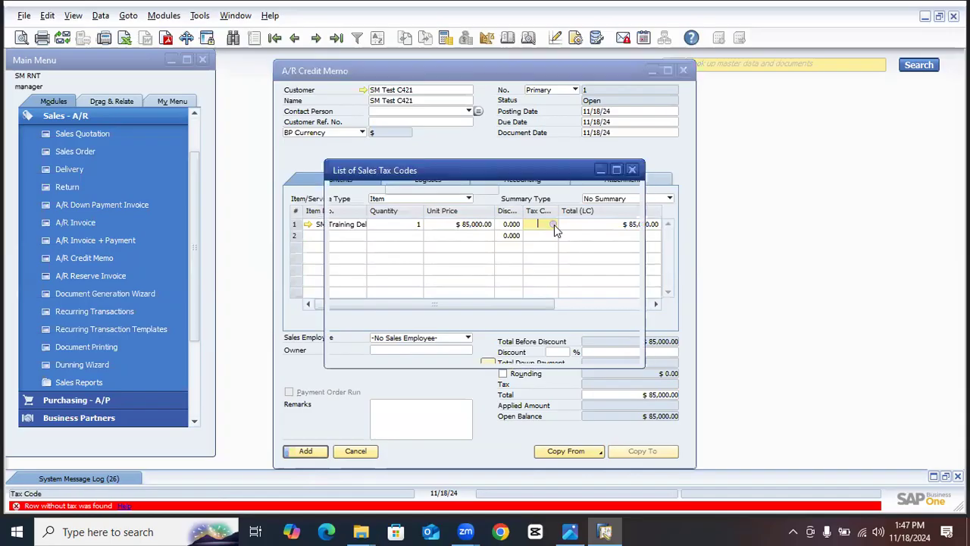
click(448, 243)
double_click(448, 245)
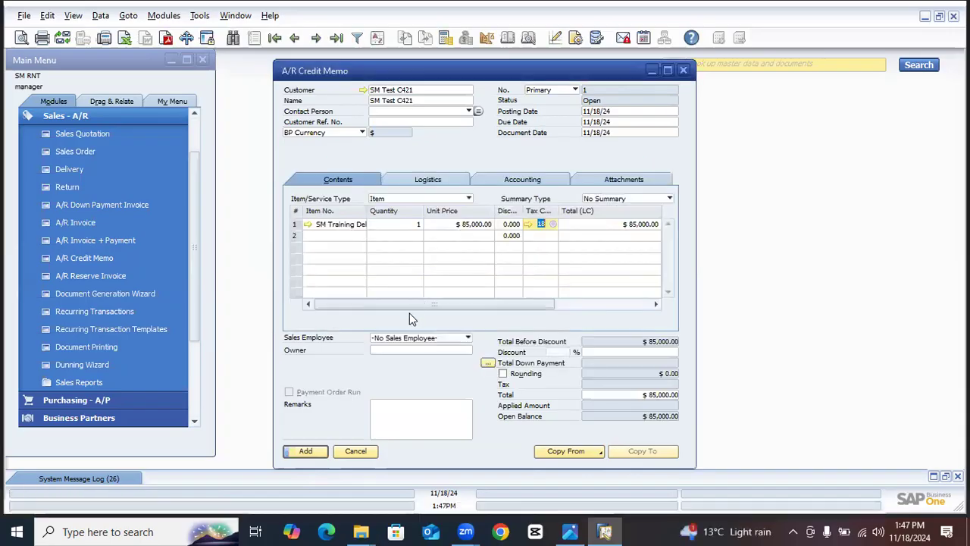
- Add the A/R credit memo, accepting the confirmation, and bring the saved memo back up for a check before closing it
click(305, 450)
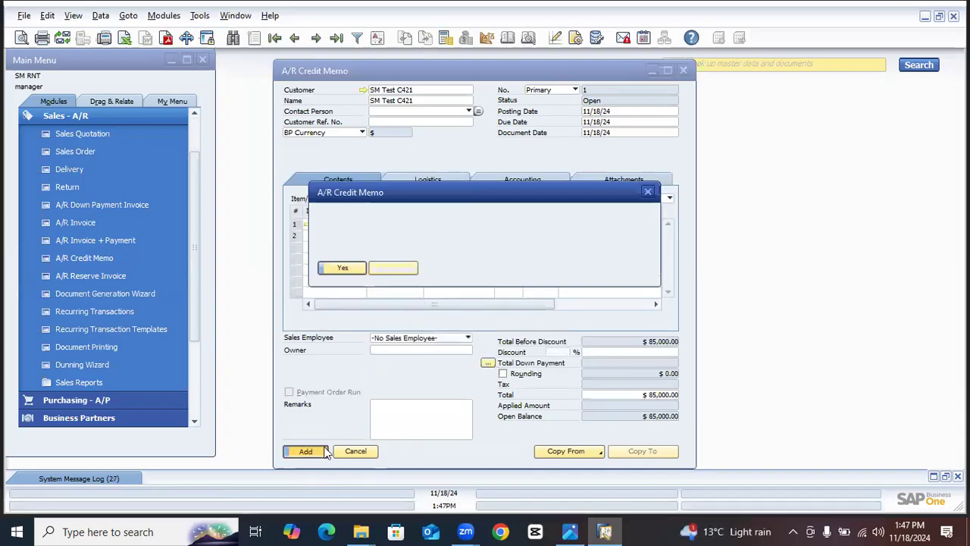
click(341, 267)
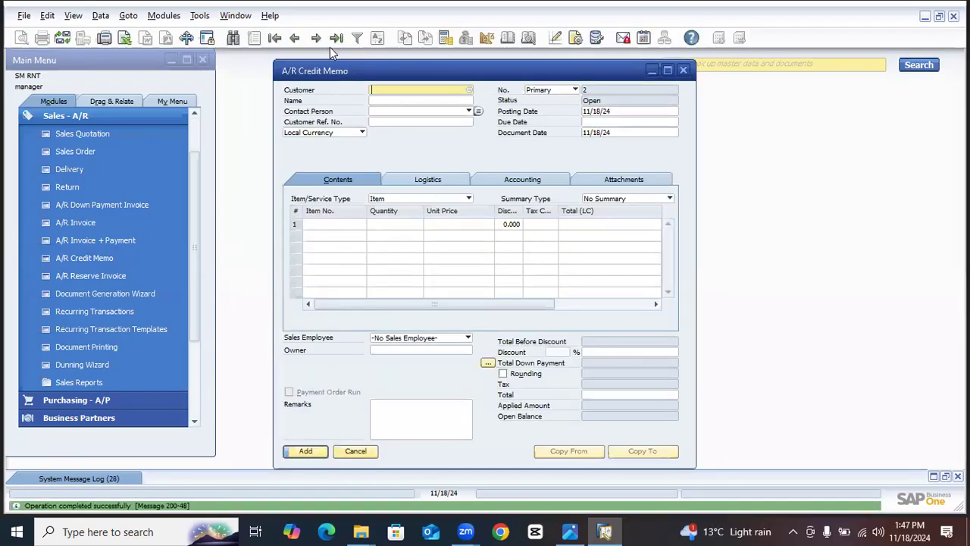
click(295, 37)
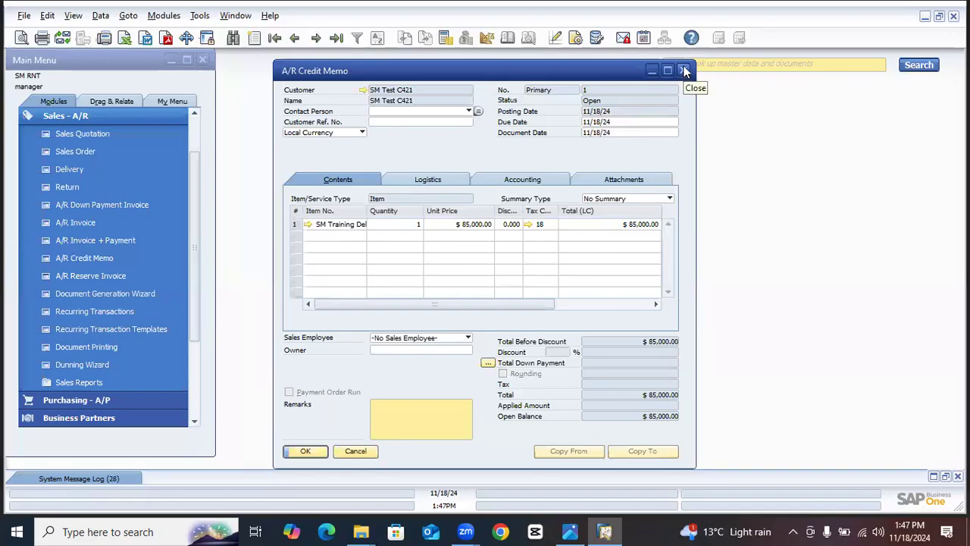
click(370, 452)
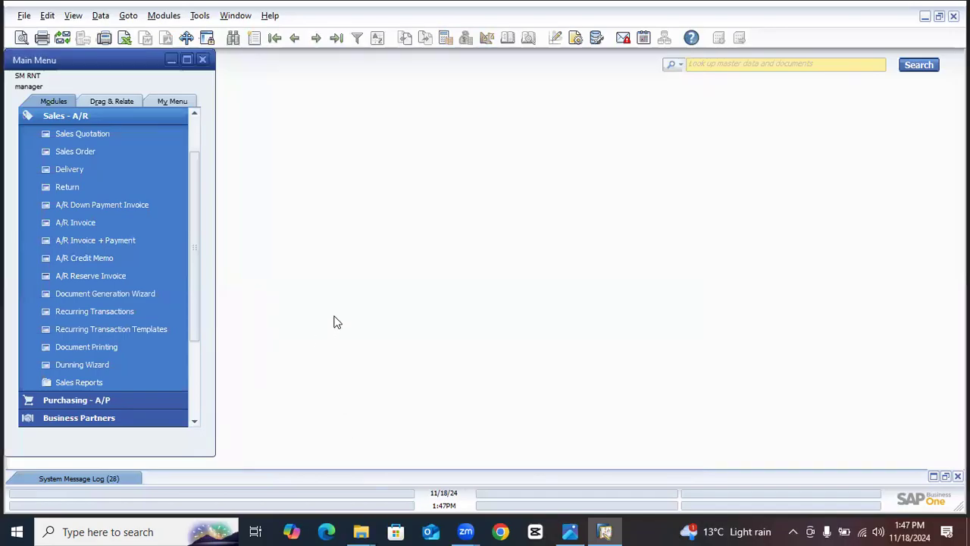